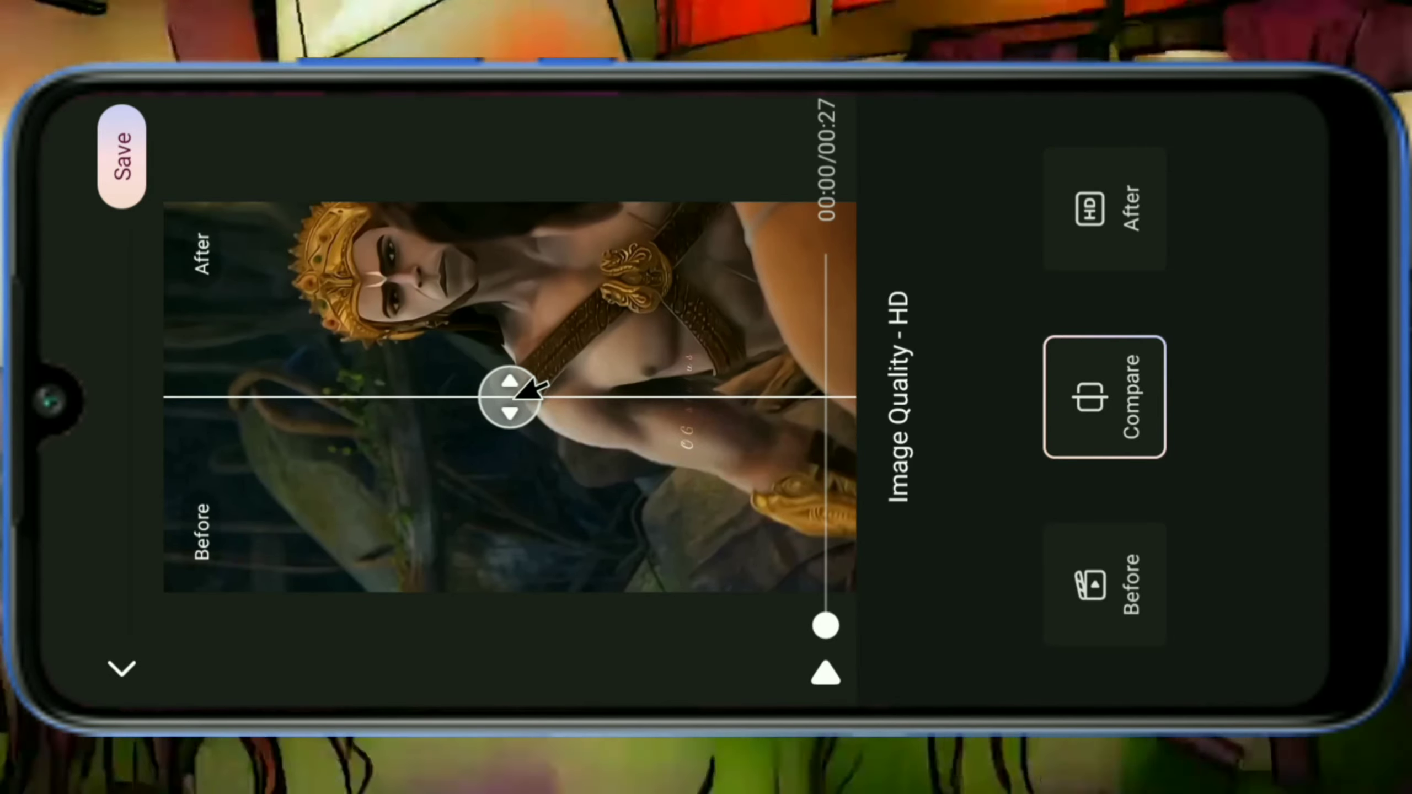
Compare the HD-enhanced Hanuman clip with the original, then save it to the album
mouse_move(522, 397)
mouse_down()
mouse_move(533, 258)
mouse_move(592, 444)
mouse_move(584, 177)
mouse_move(650, 483)
mouse_move(647, 421)
mouse_up()
mouse_move(653, 353)
mouse_down()
mouse_move(672, 259)
mouse_move(722, 505)
mouse_move(728, 362)
mouse_move(714, 345)
mouse_up()
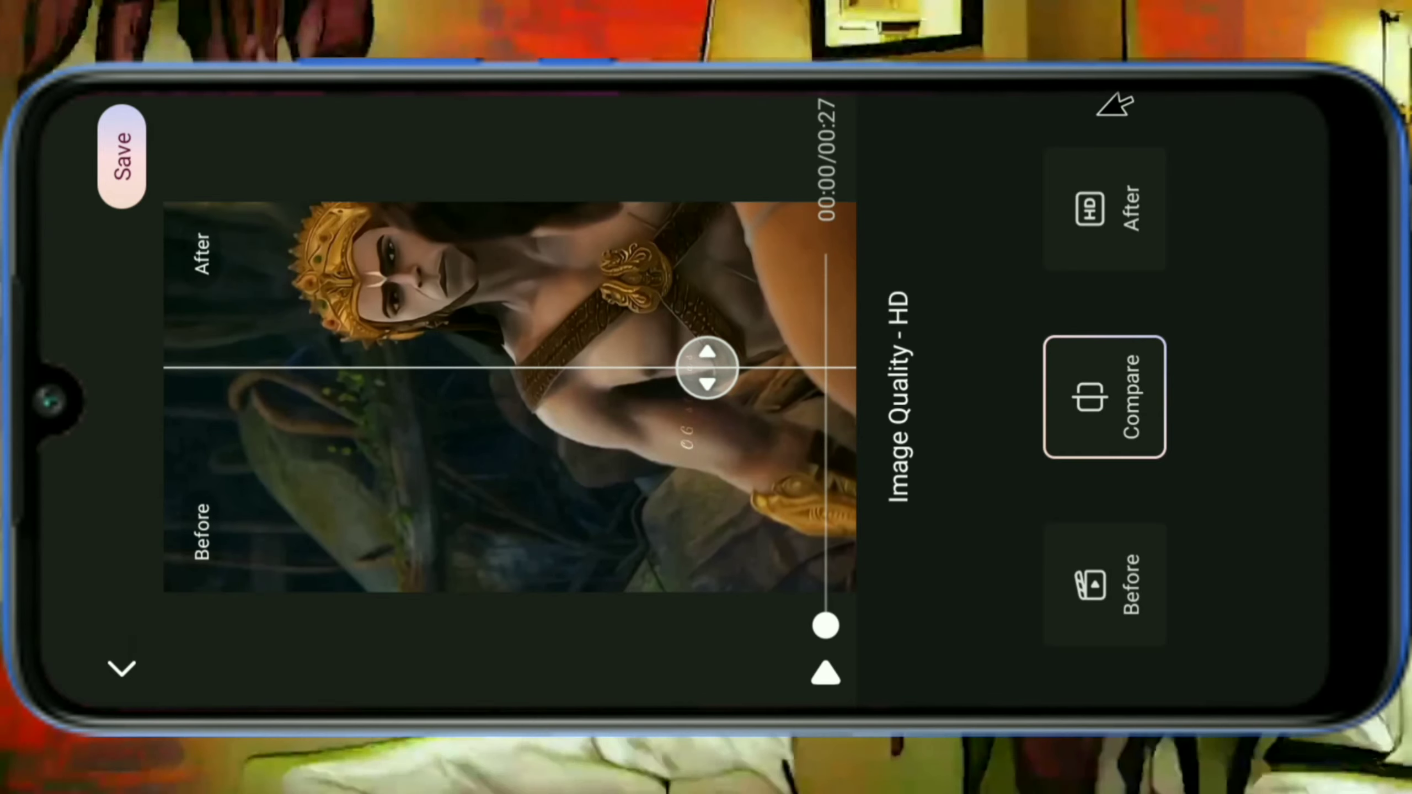
click(1113, 189)
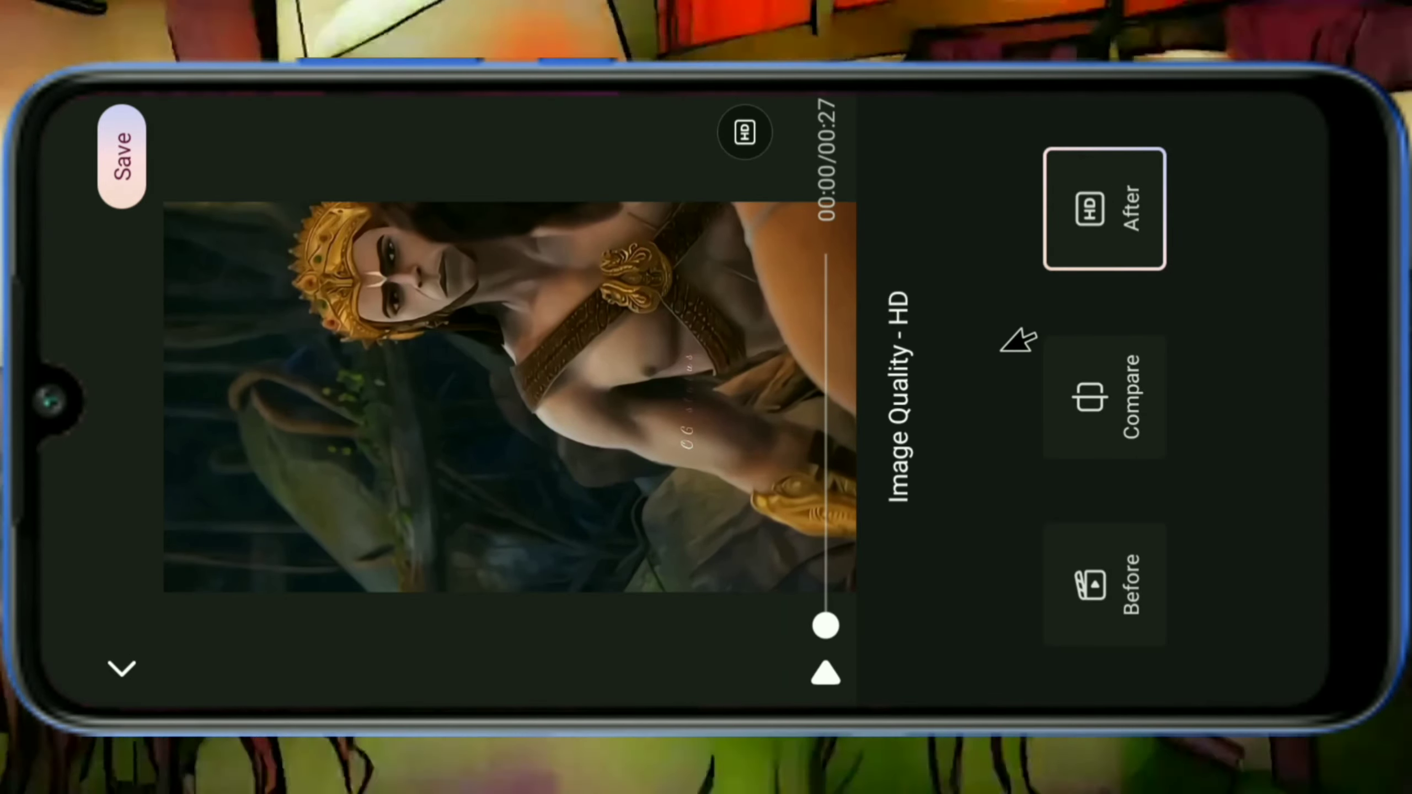
click(1093, 393)
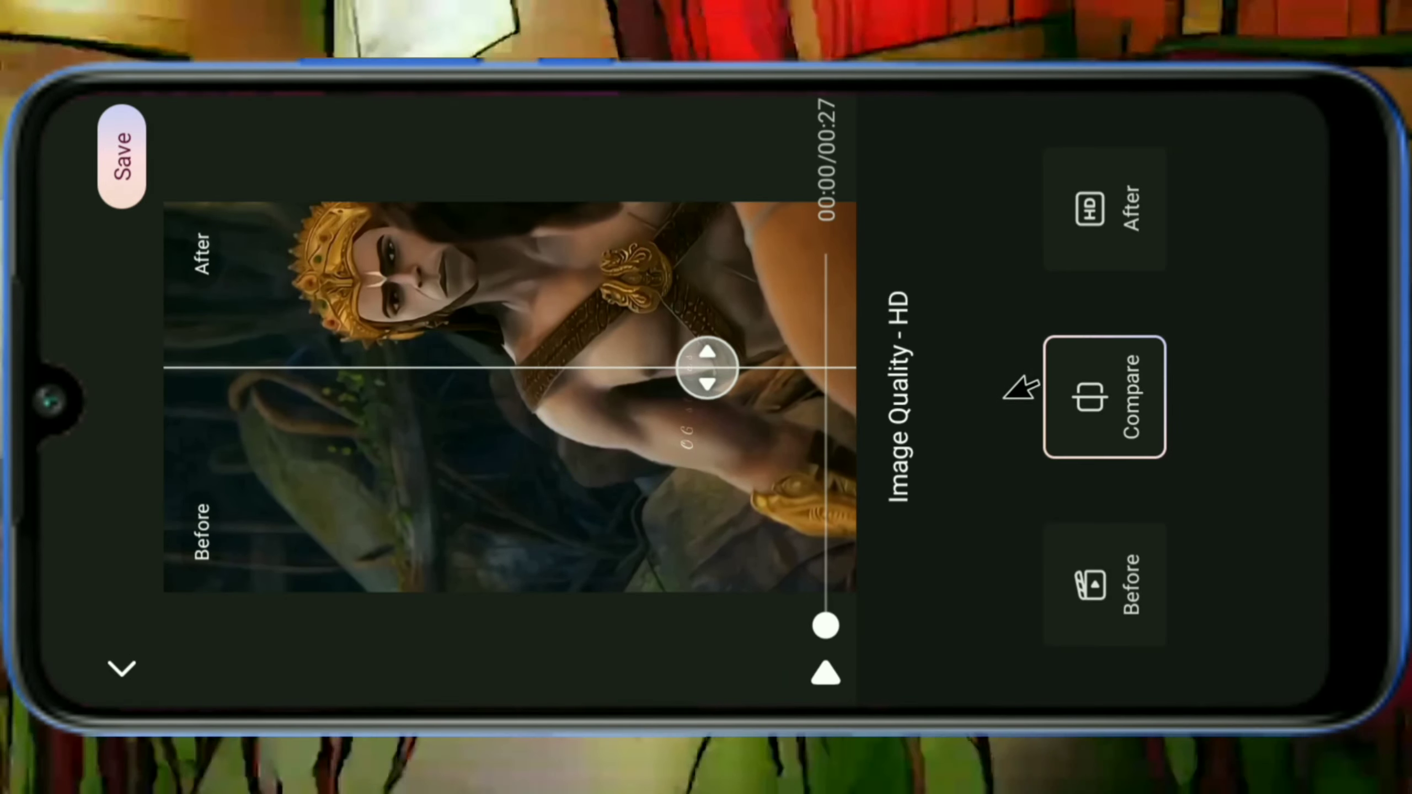
click(1112, 597)
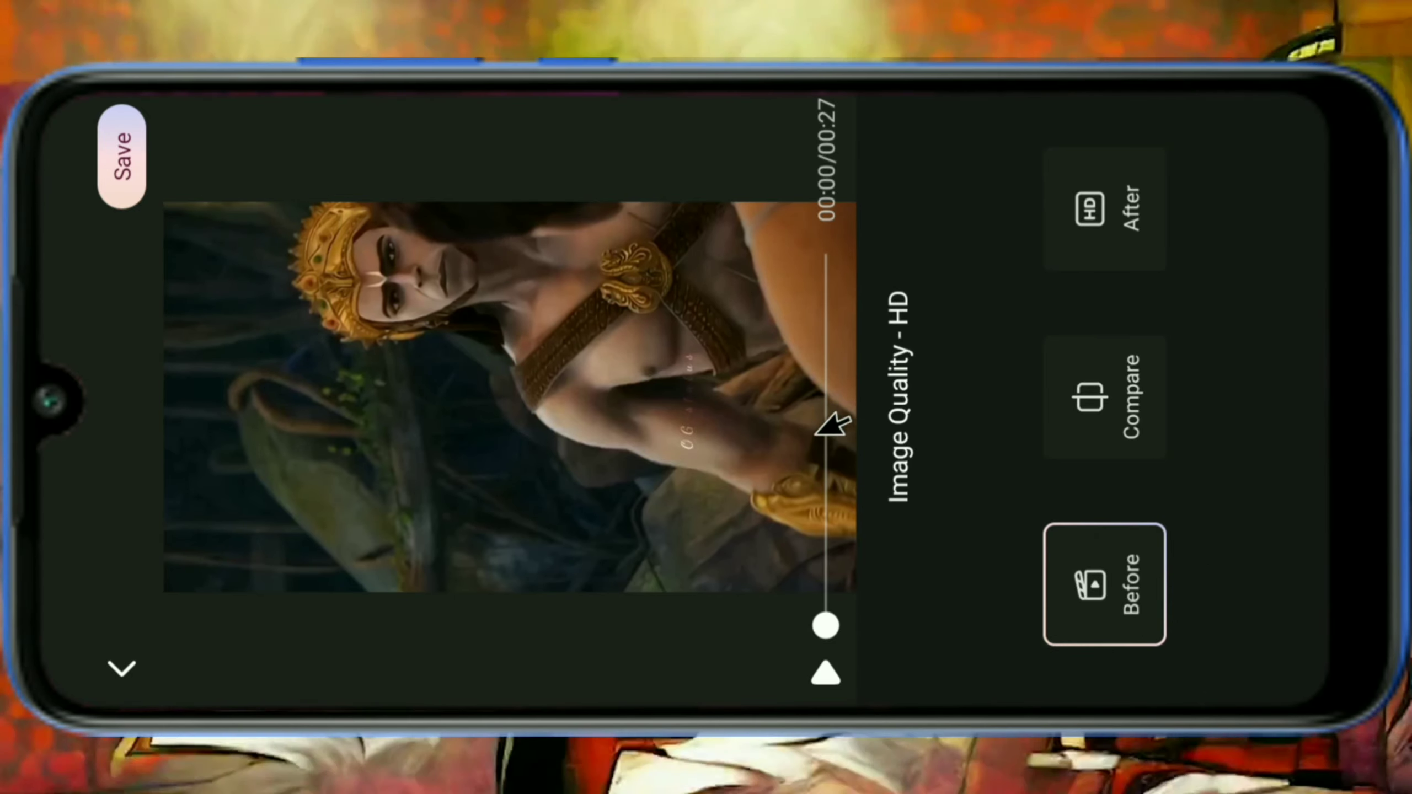
click(126, 161)
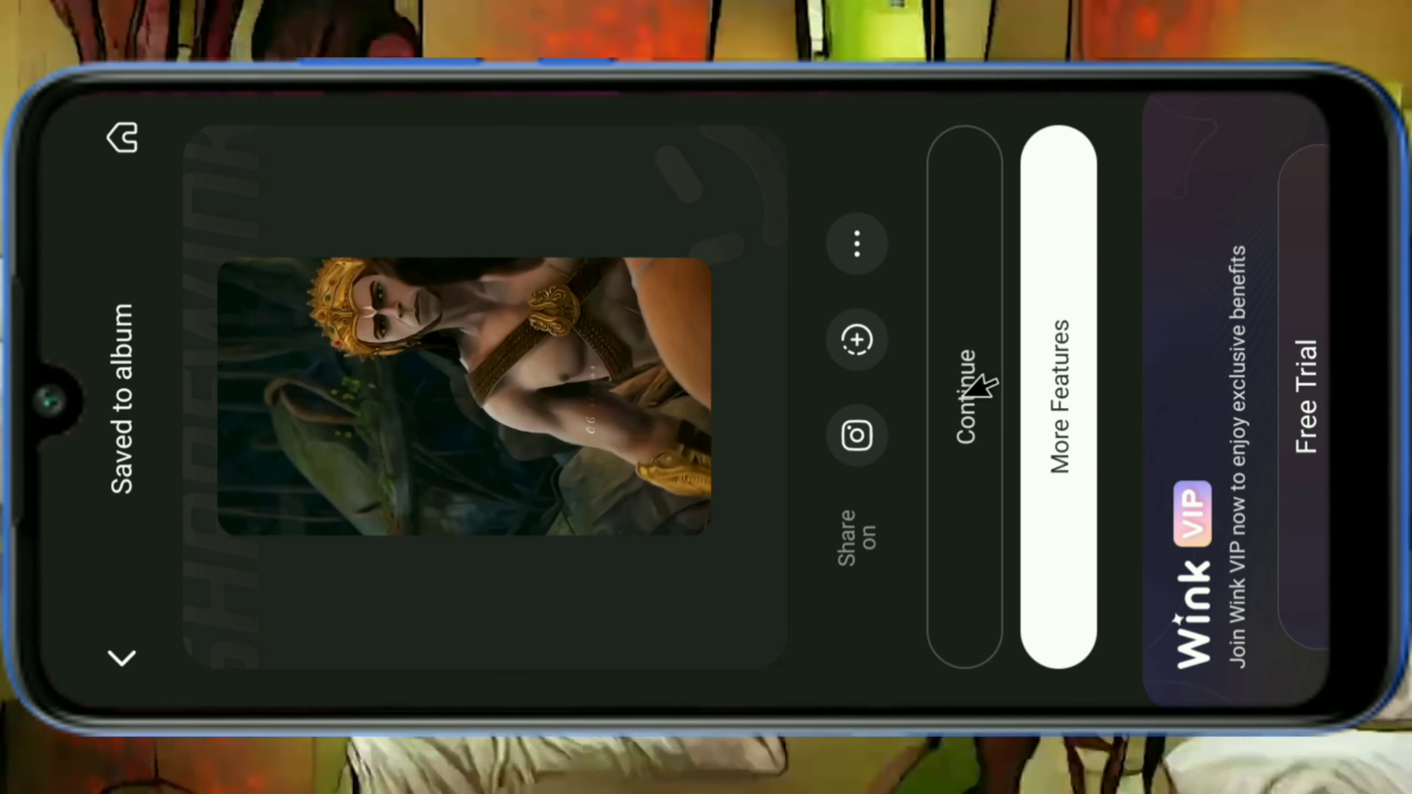
click(970, 384)
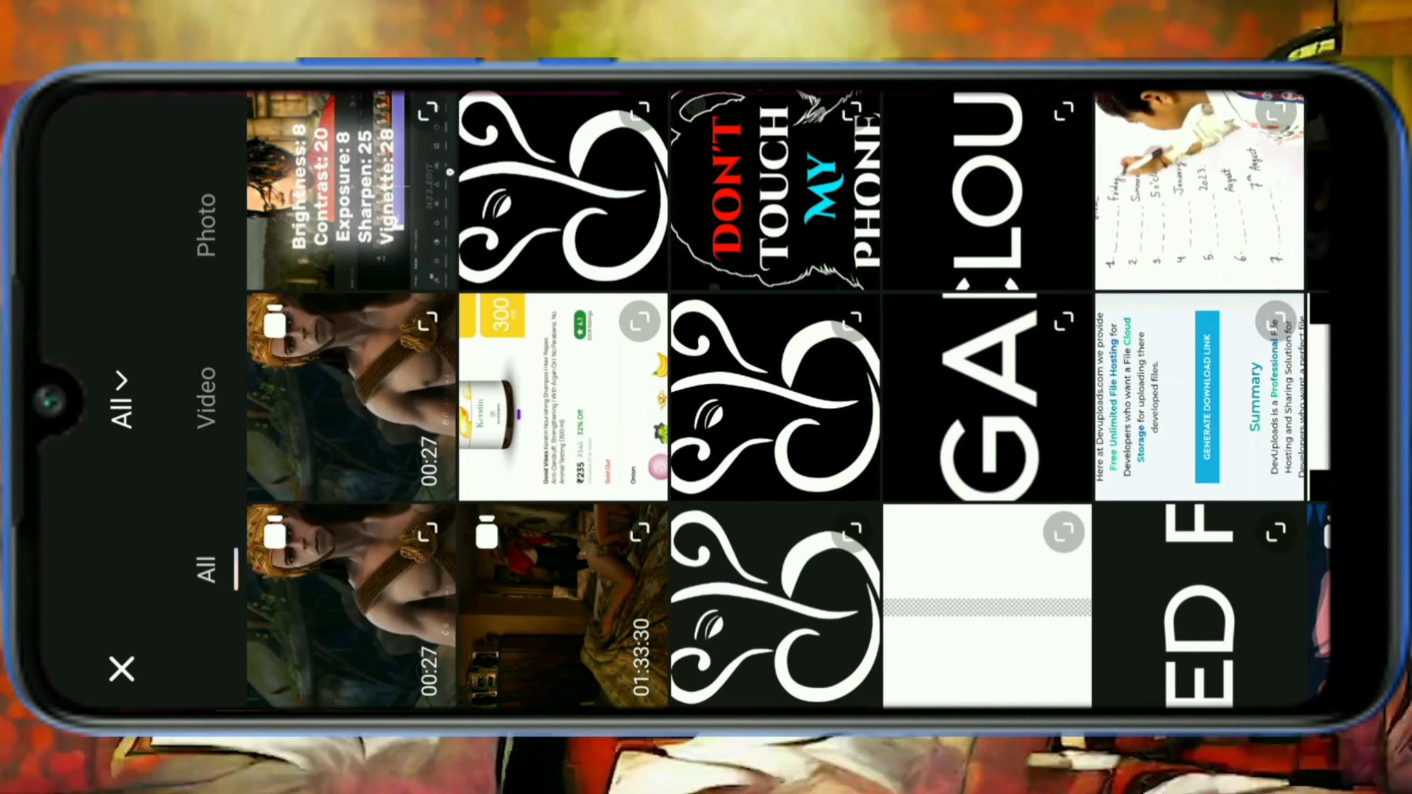
Connect Melon VPN to the Norway - Oslo - 13 server and go back home
drag(1324, 384, 617, 409)
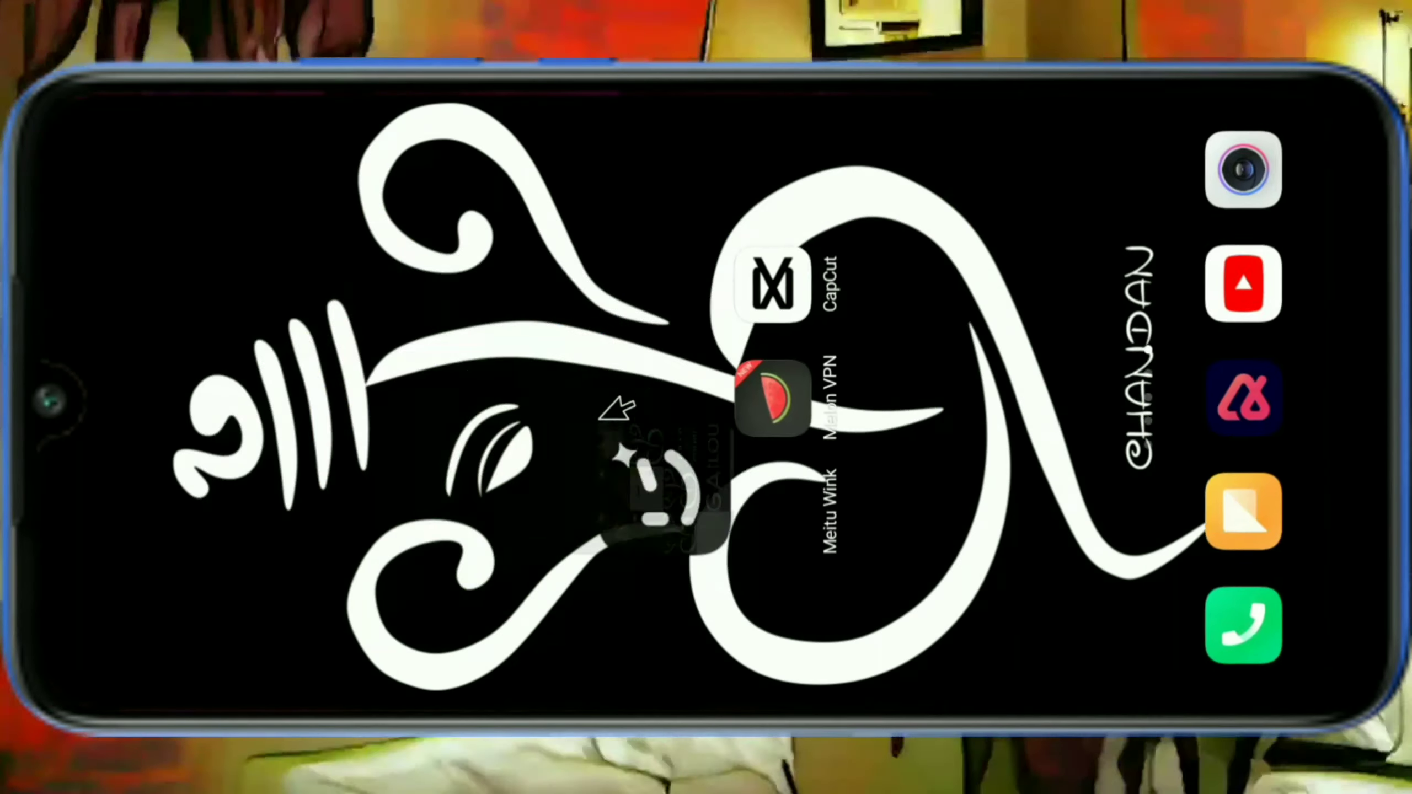
click(789, 400)
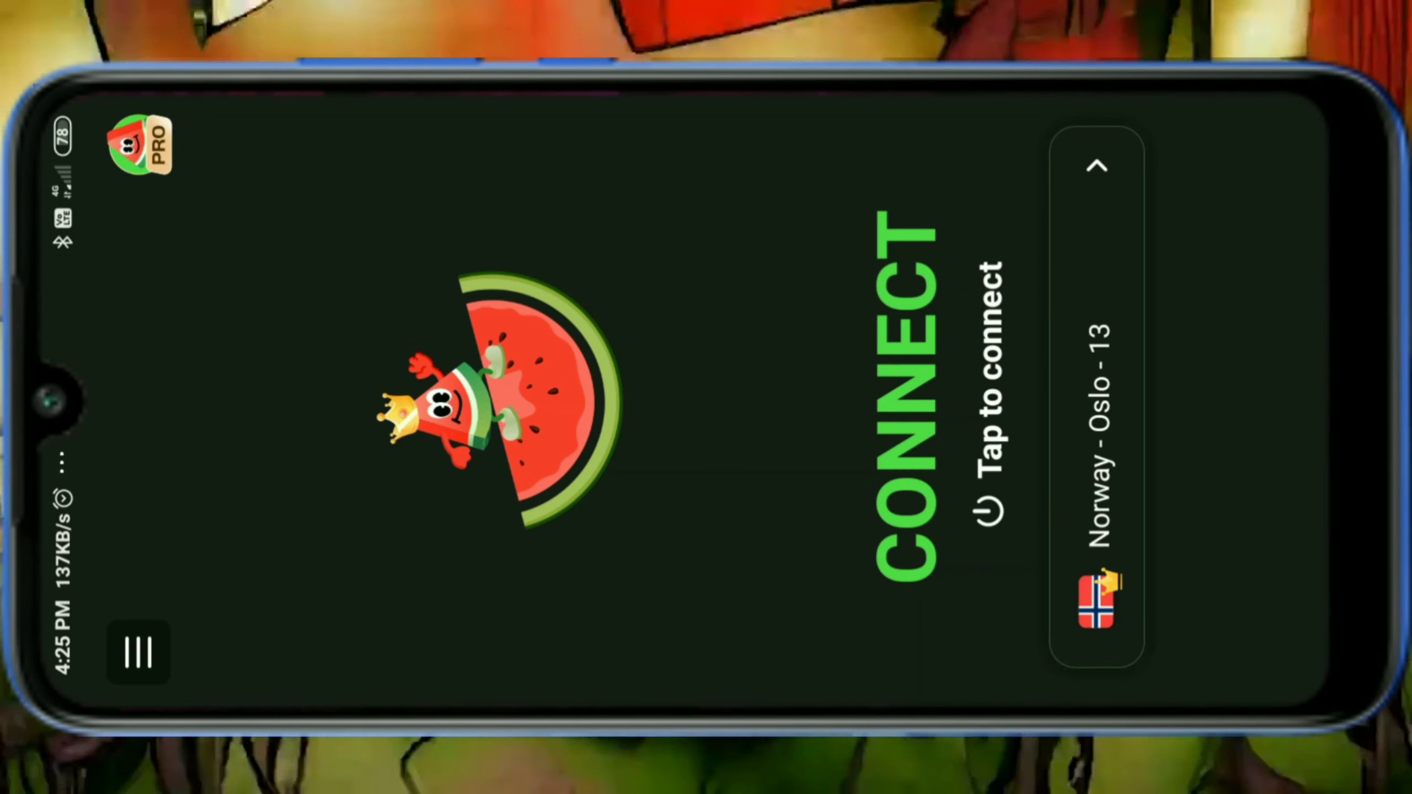
click(912, 417)
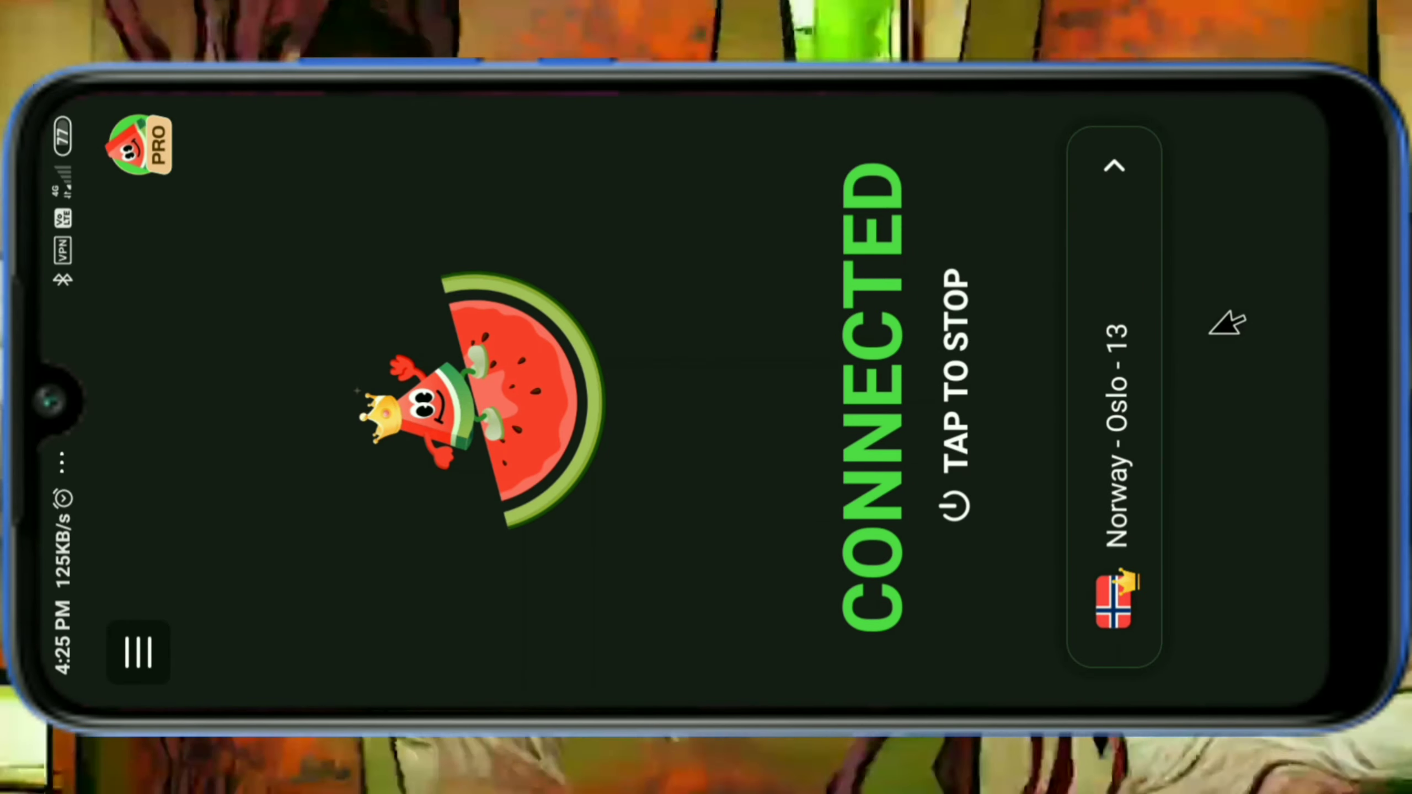
key(Home)
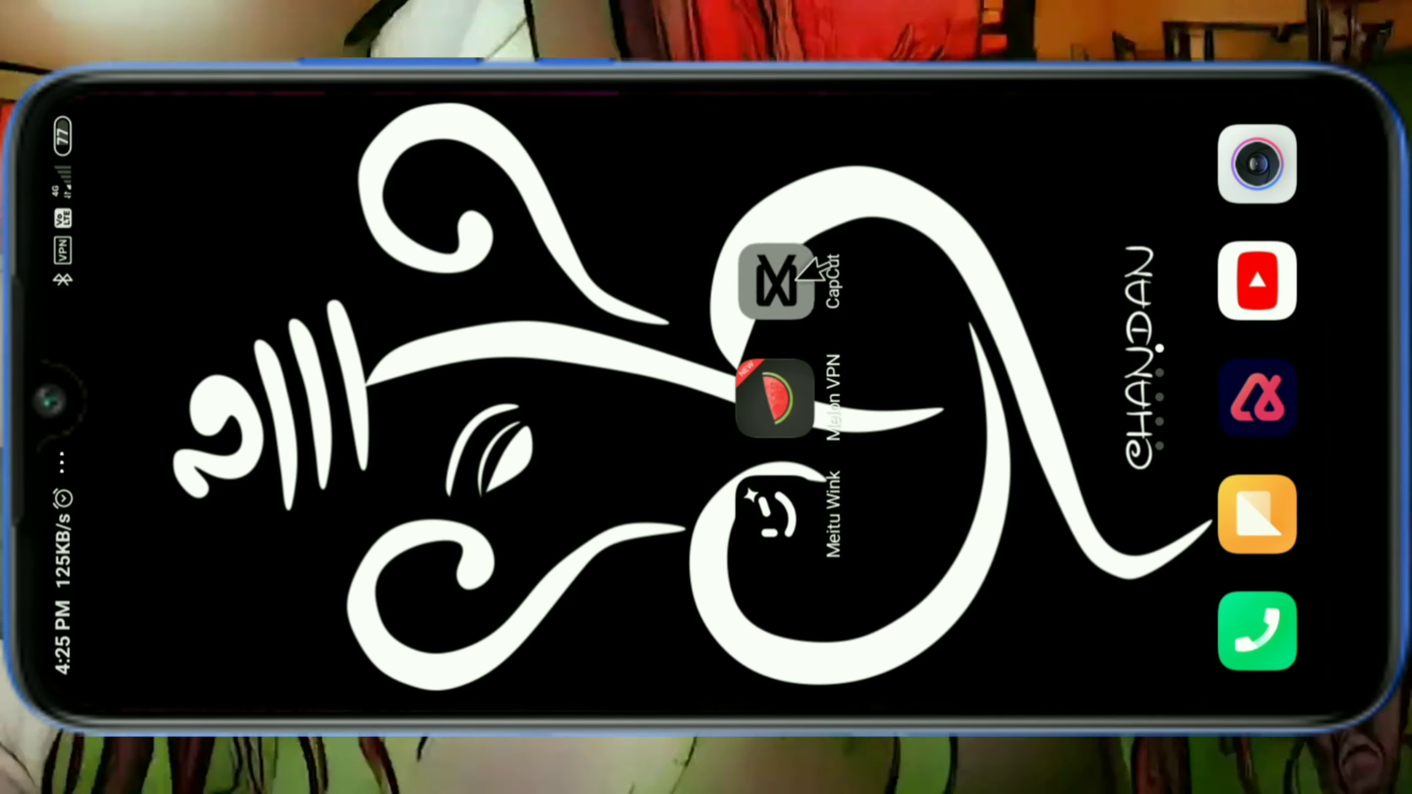
Start a new CapCut project with the 00:27 Hanuman video
click(745, 268)
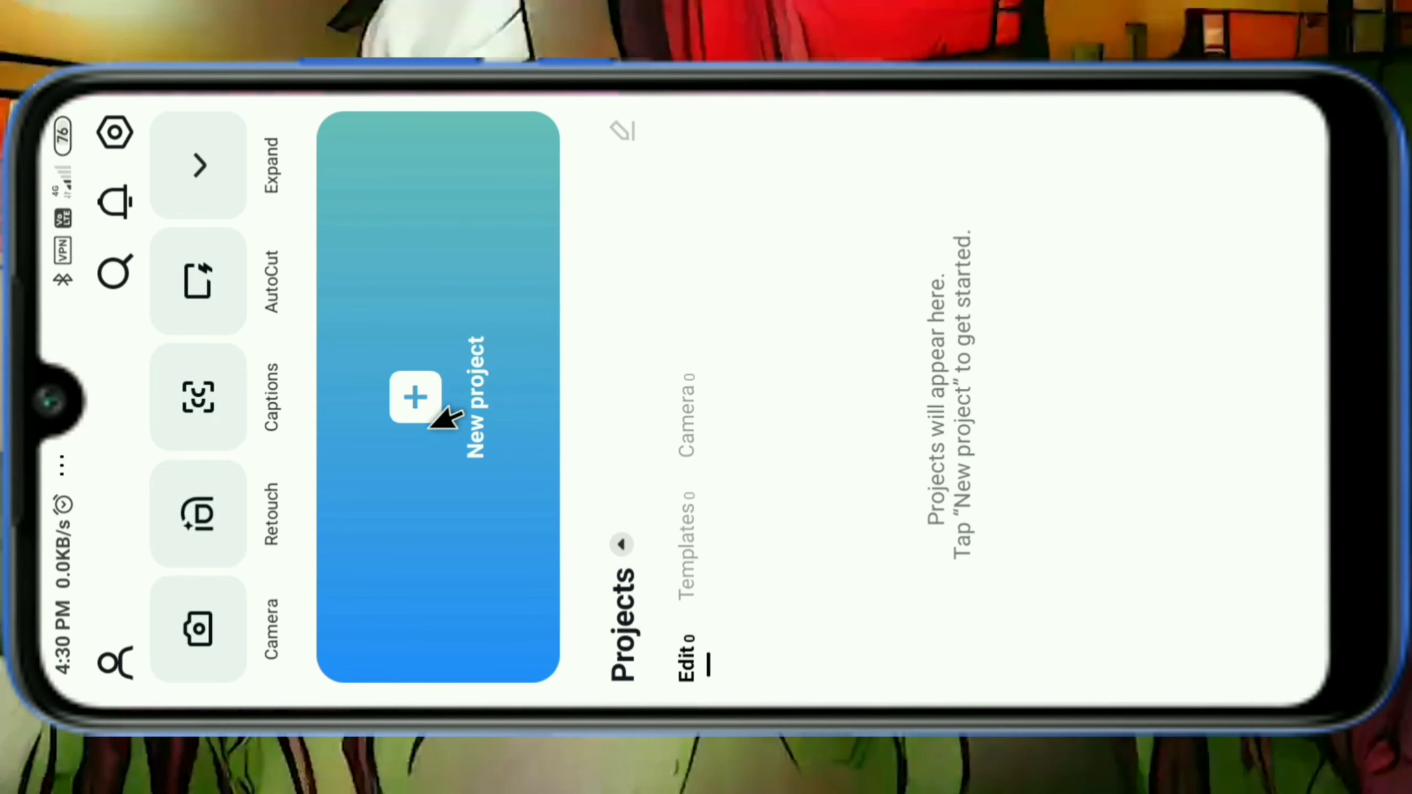
click(474, 377)
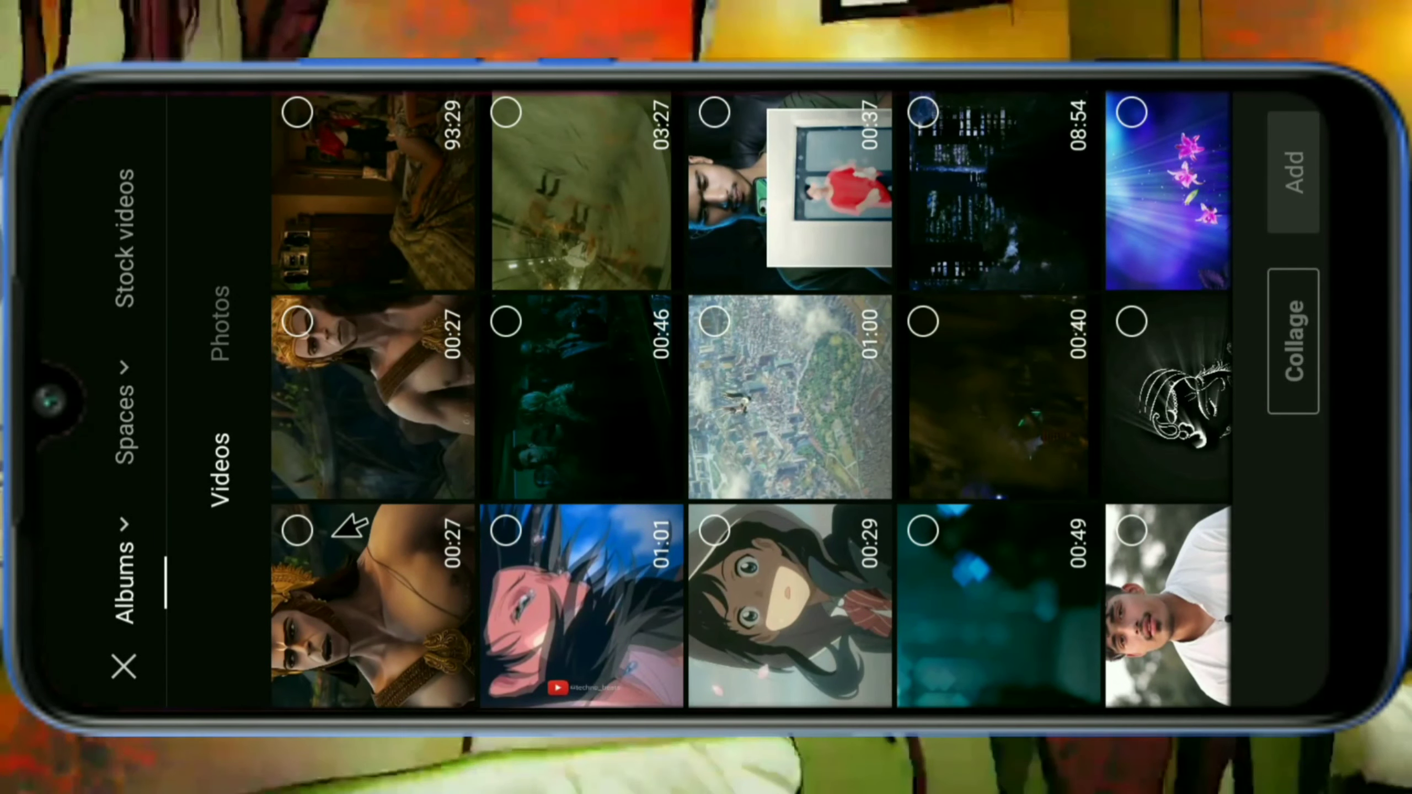
click(299, 531)
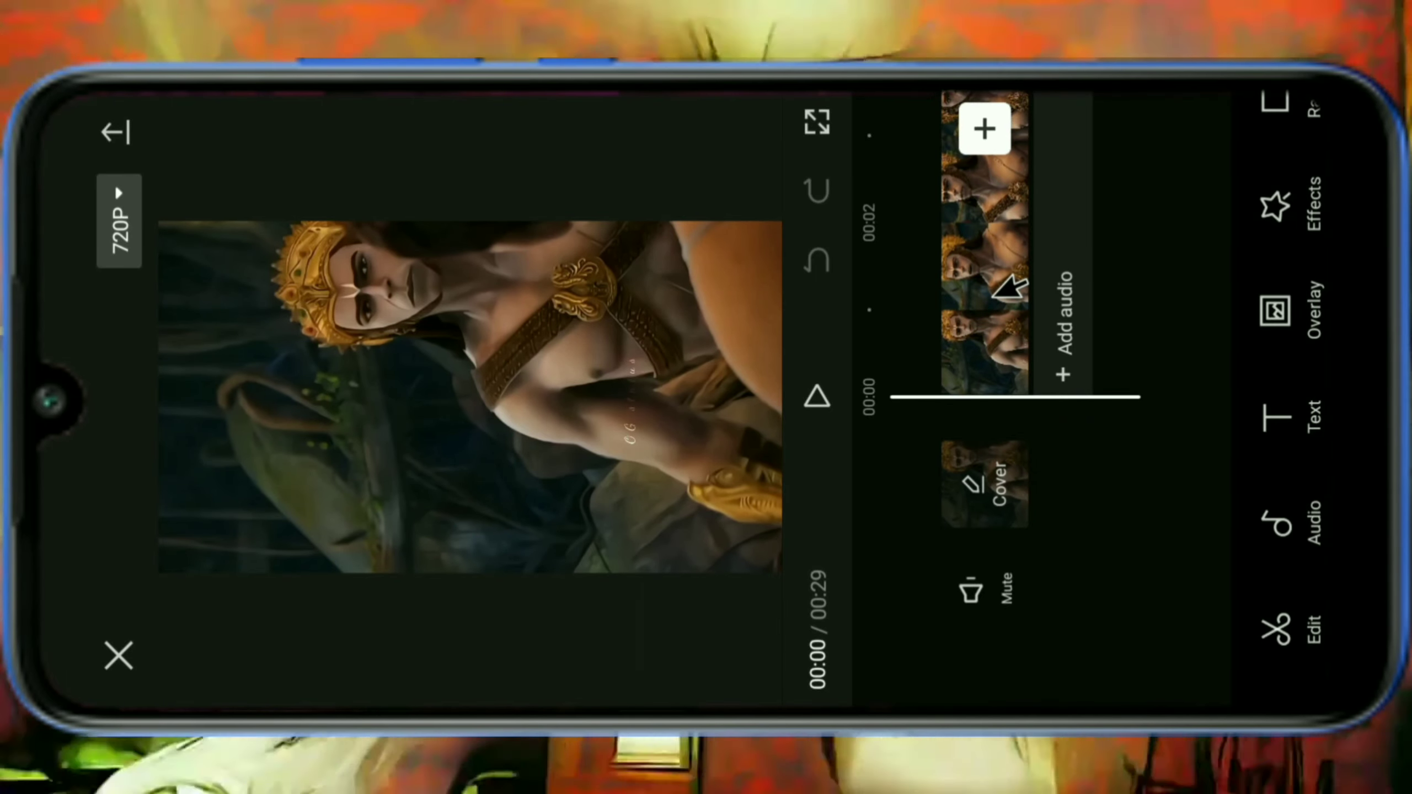
Select the clip on the timeline and bring up its Adjust options
click(995, 298)
scroll(1279, 275, up, 5)
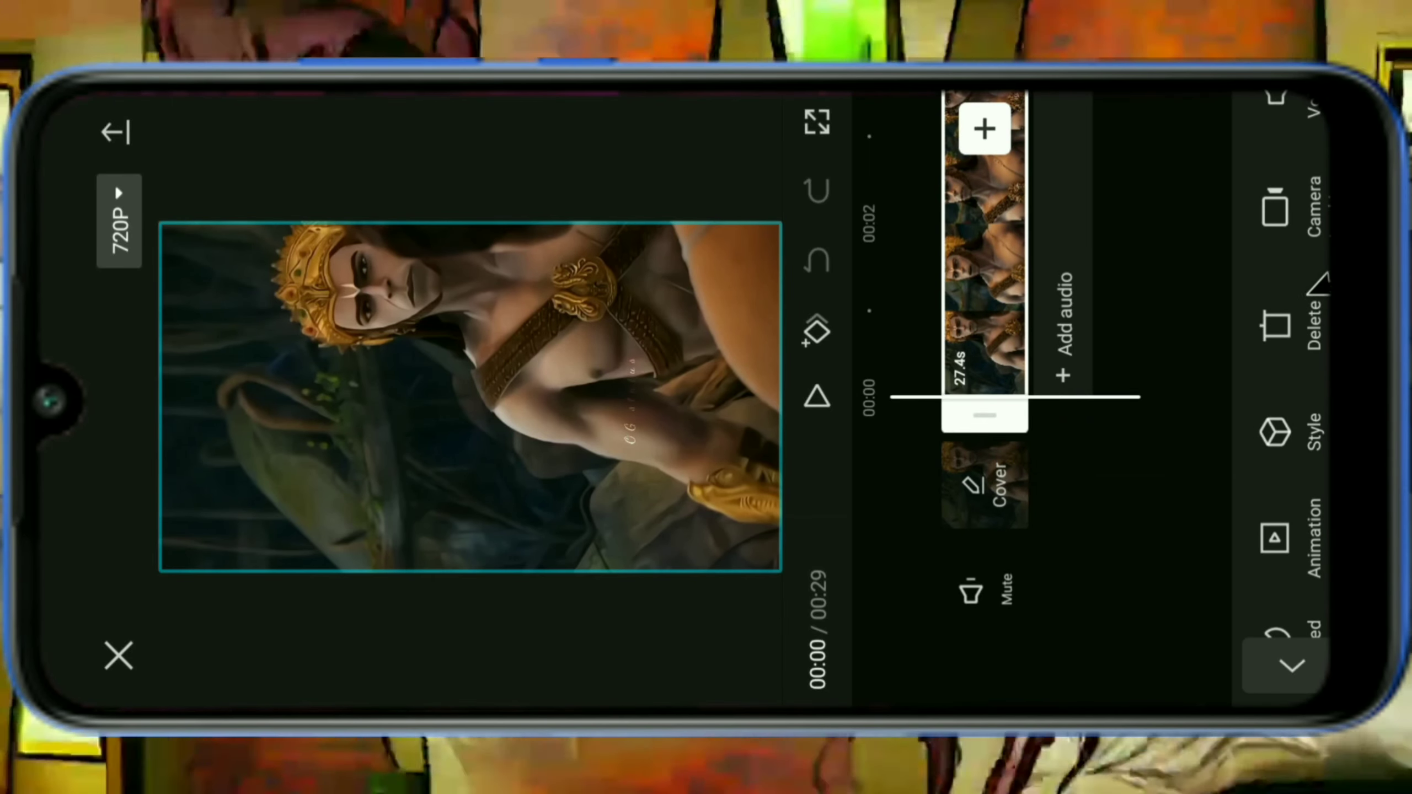
scroll(1279, 275, up, 3)
scroll(1284, 289, up, 2)
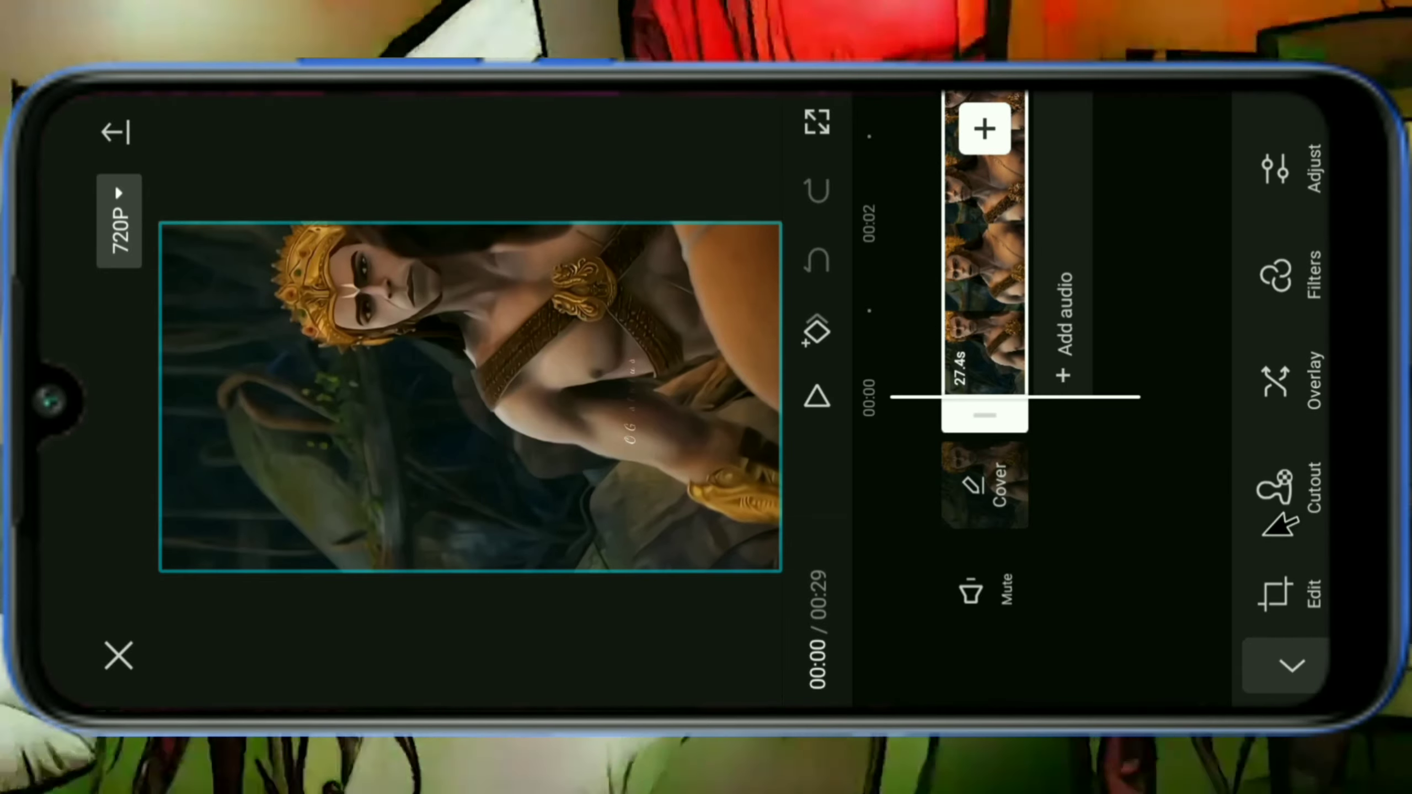
scroll(1271, 317, up, 3)
scroll(1295, 361, up, 2)
scroll(1298, 406, up, 1)
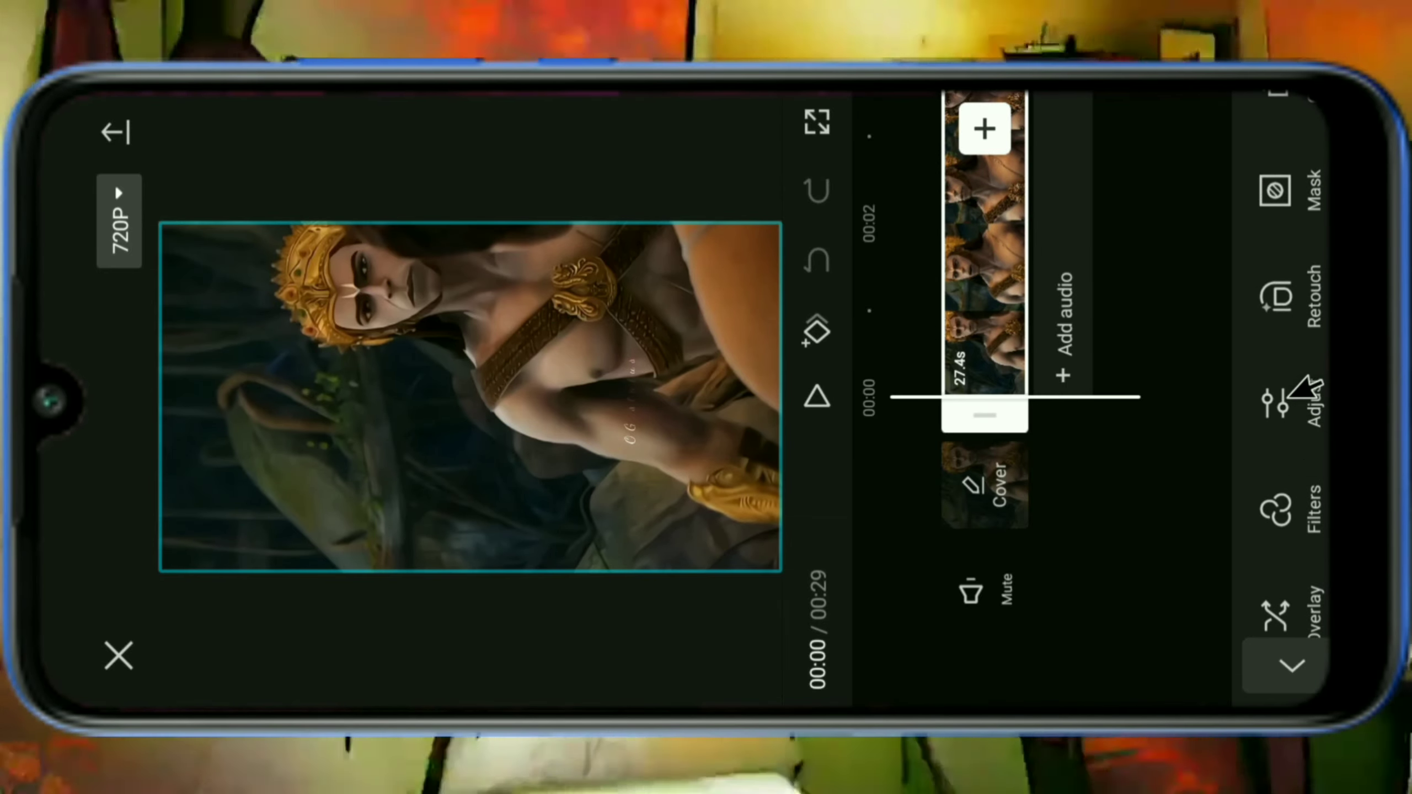
click(1285, 396)
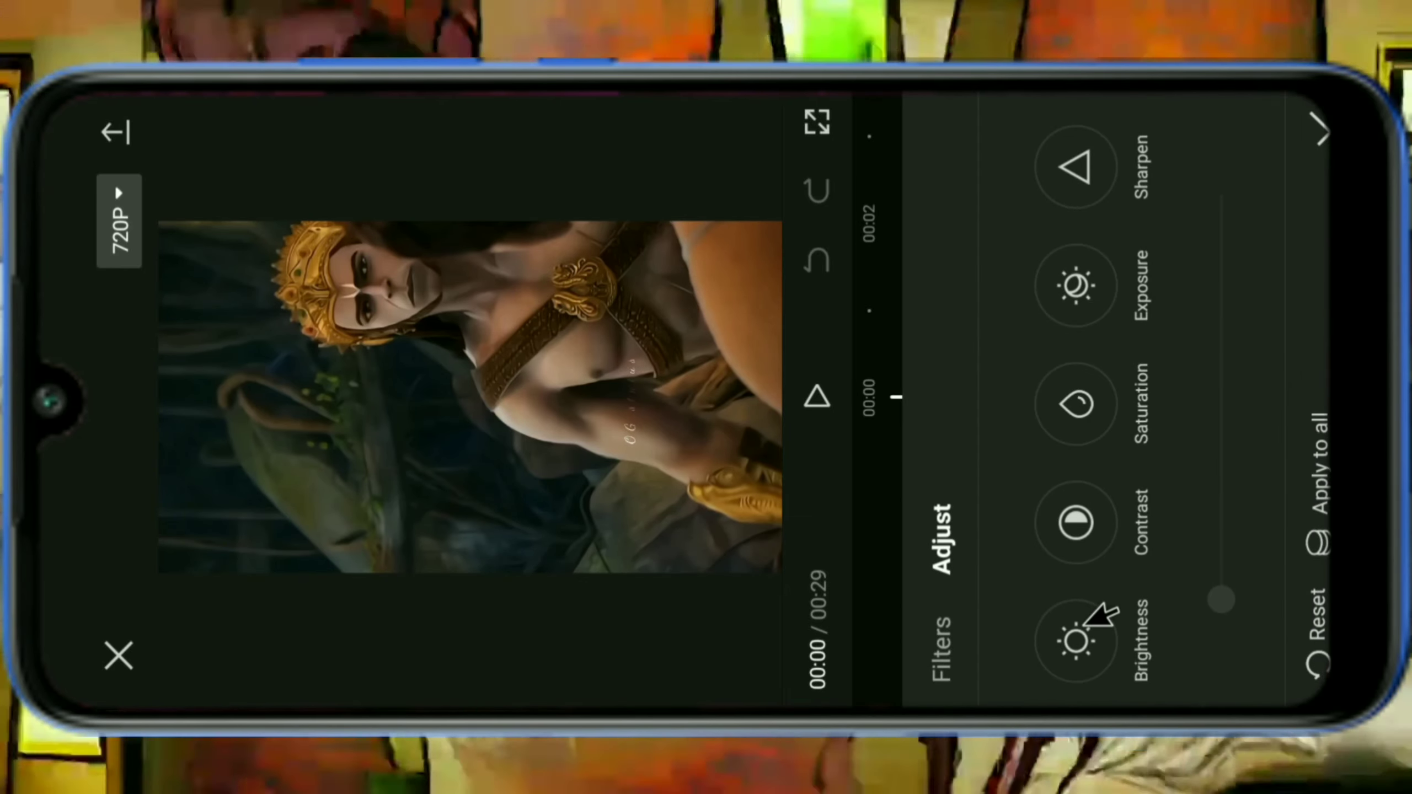
Set the clip's brightness to about 9, raise contrast, and set exposure to 6
click(1078, 634)
drag(1223, 398, 1228, 369)
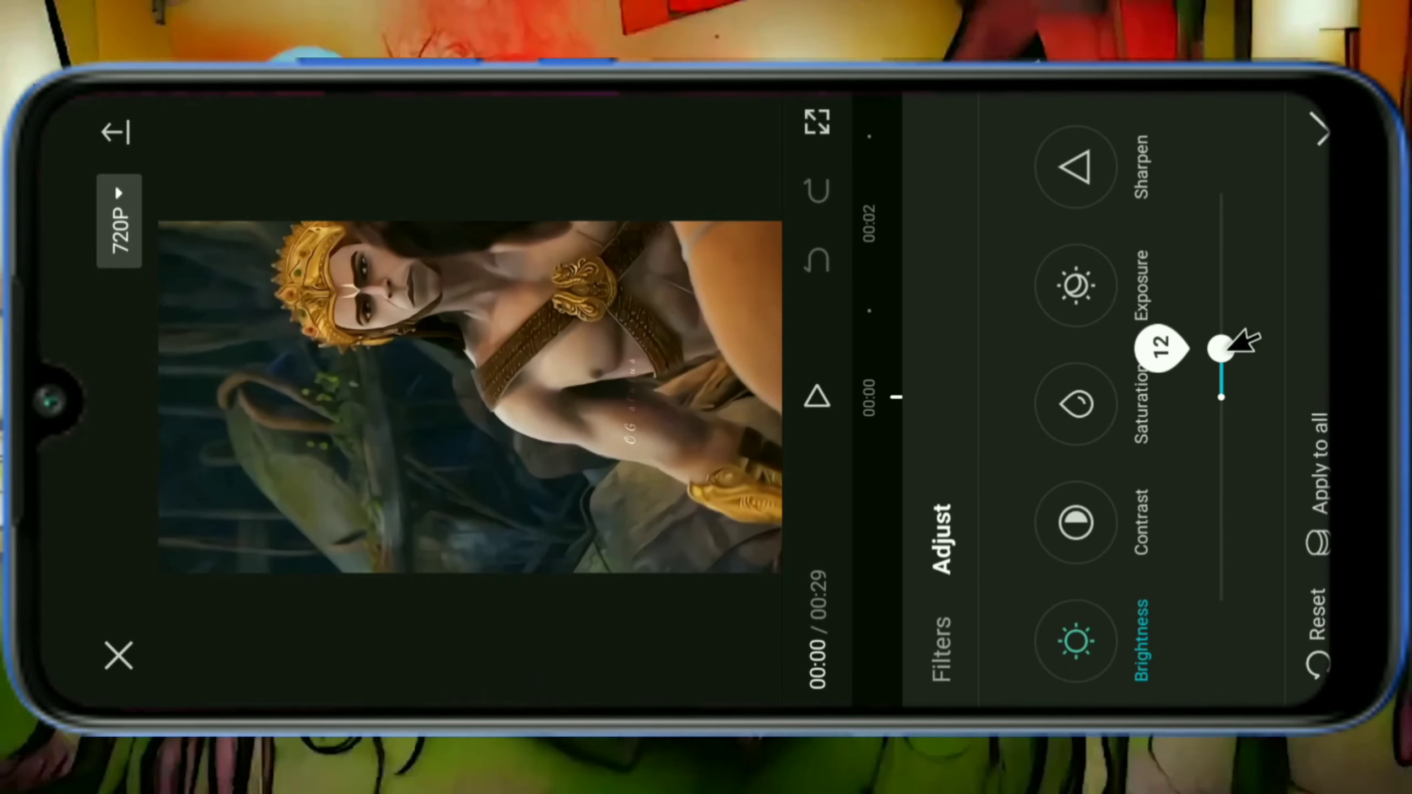
drag(1230, 347, 1230, 361)
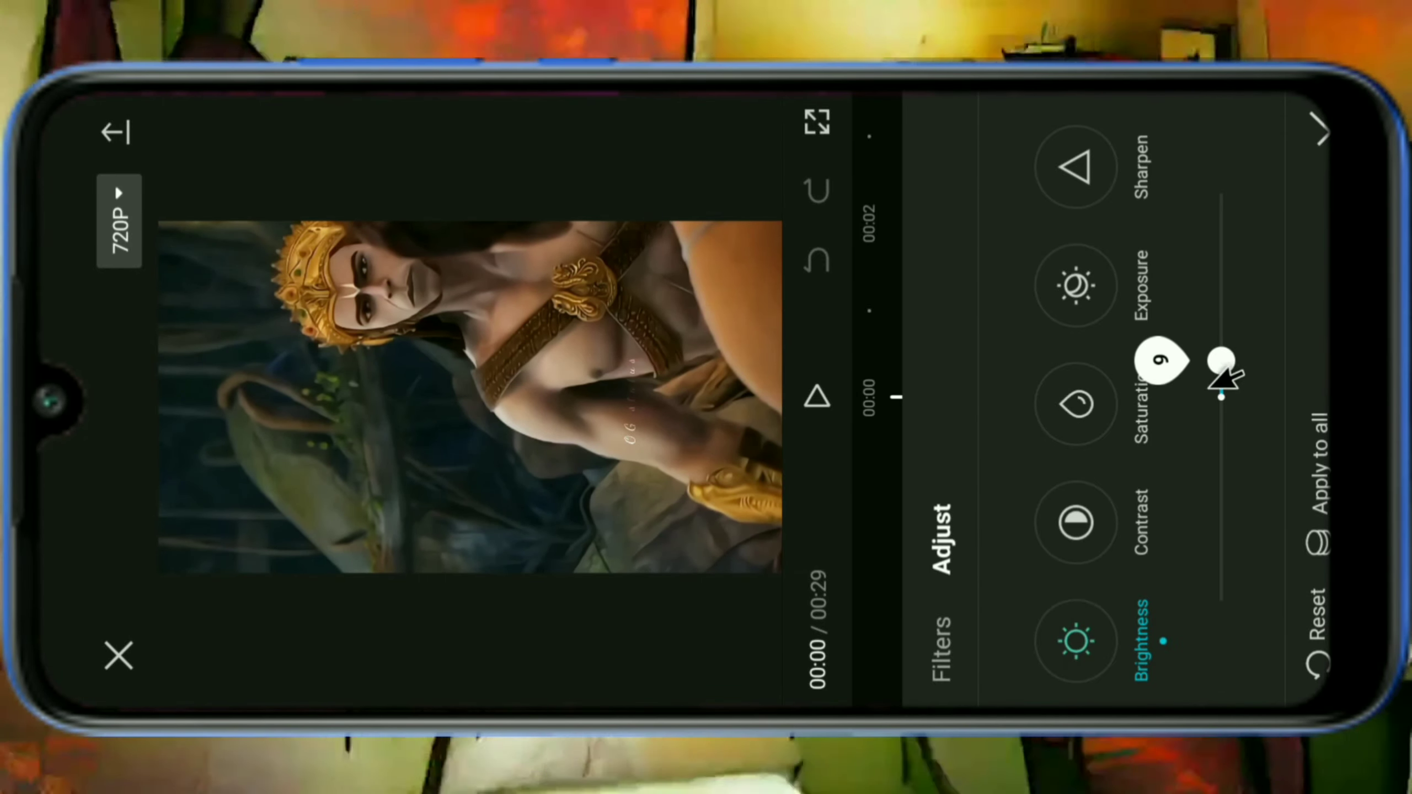
click(1109, 493)
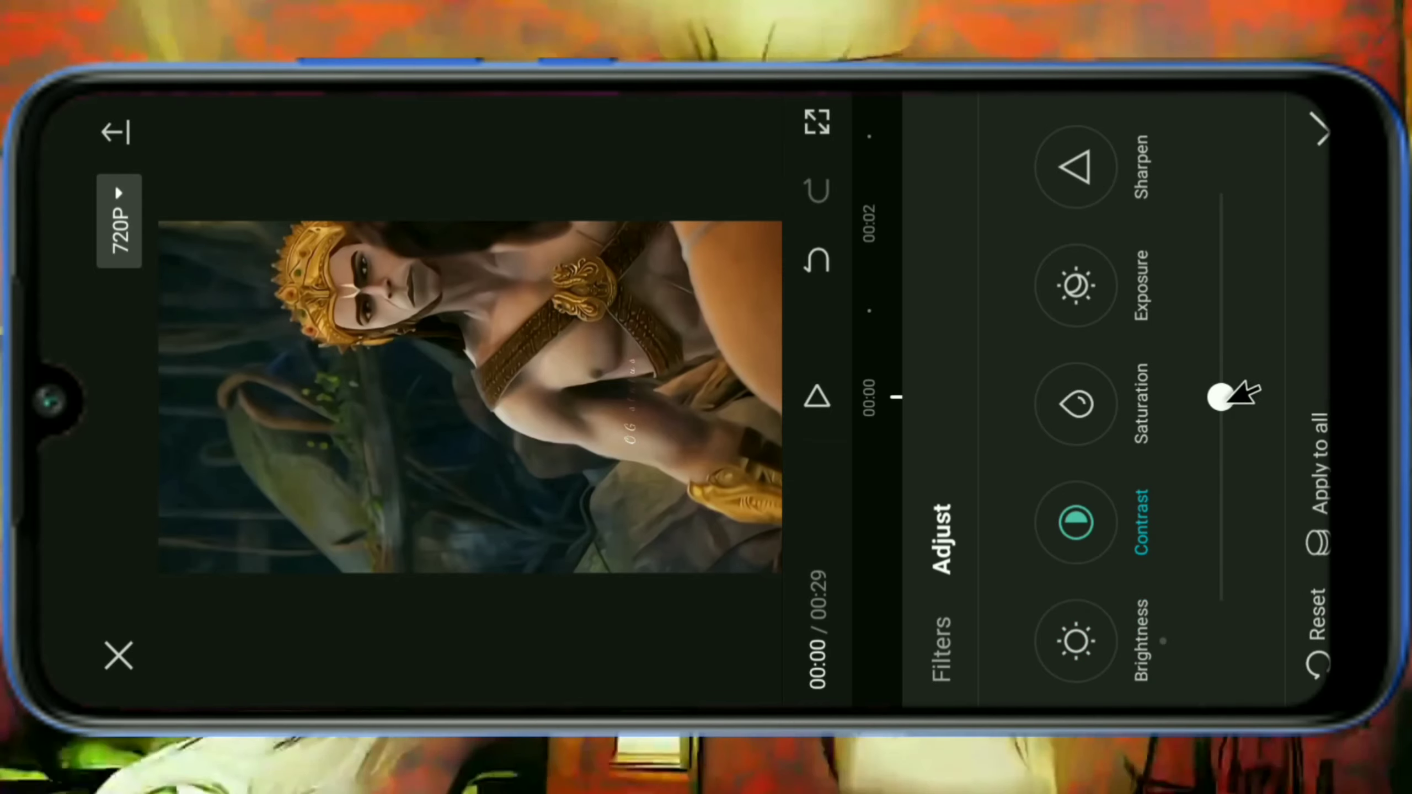
drag(1230, 396, 1239, 306)
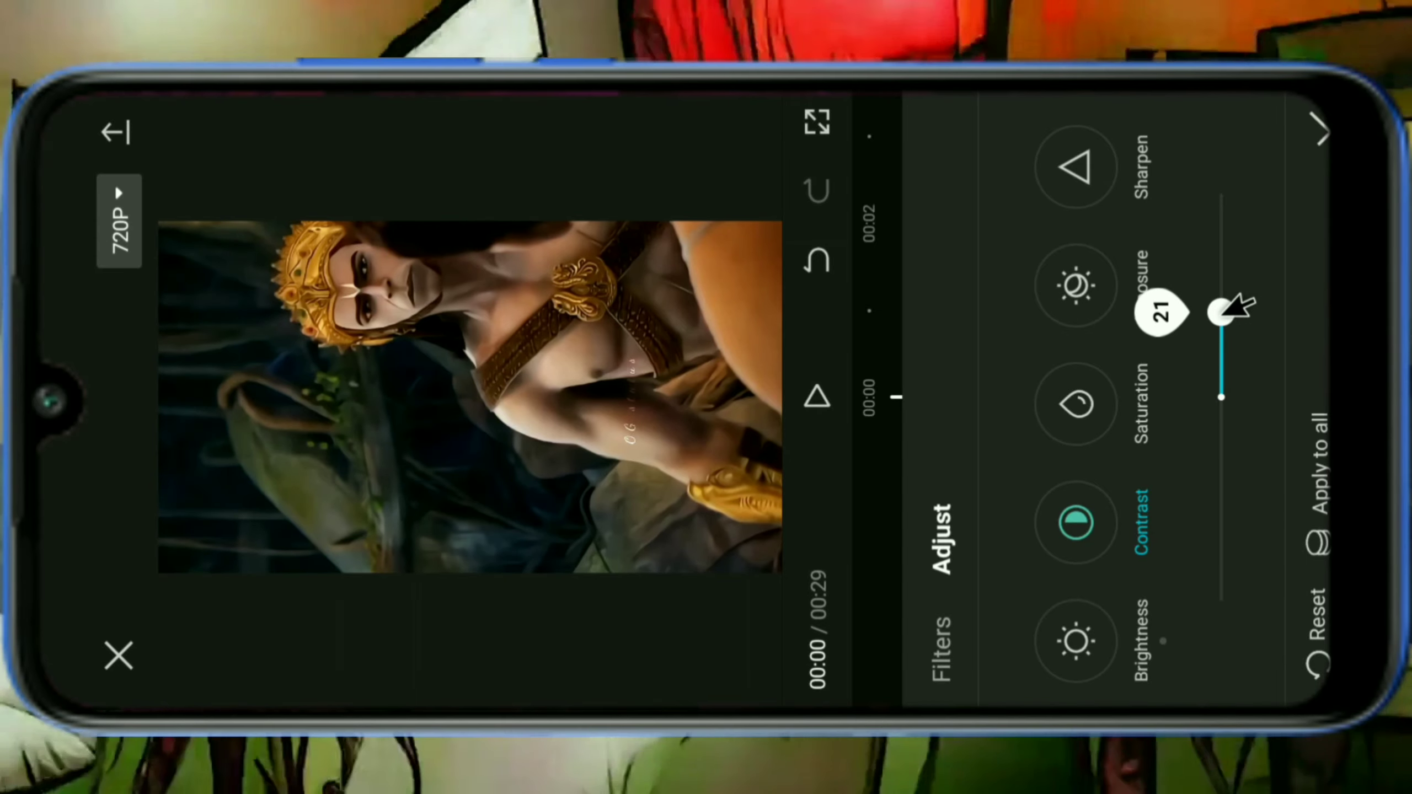
click(1120, 278)
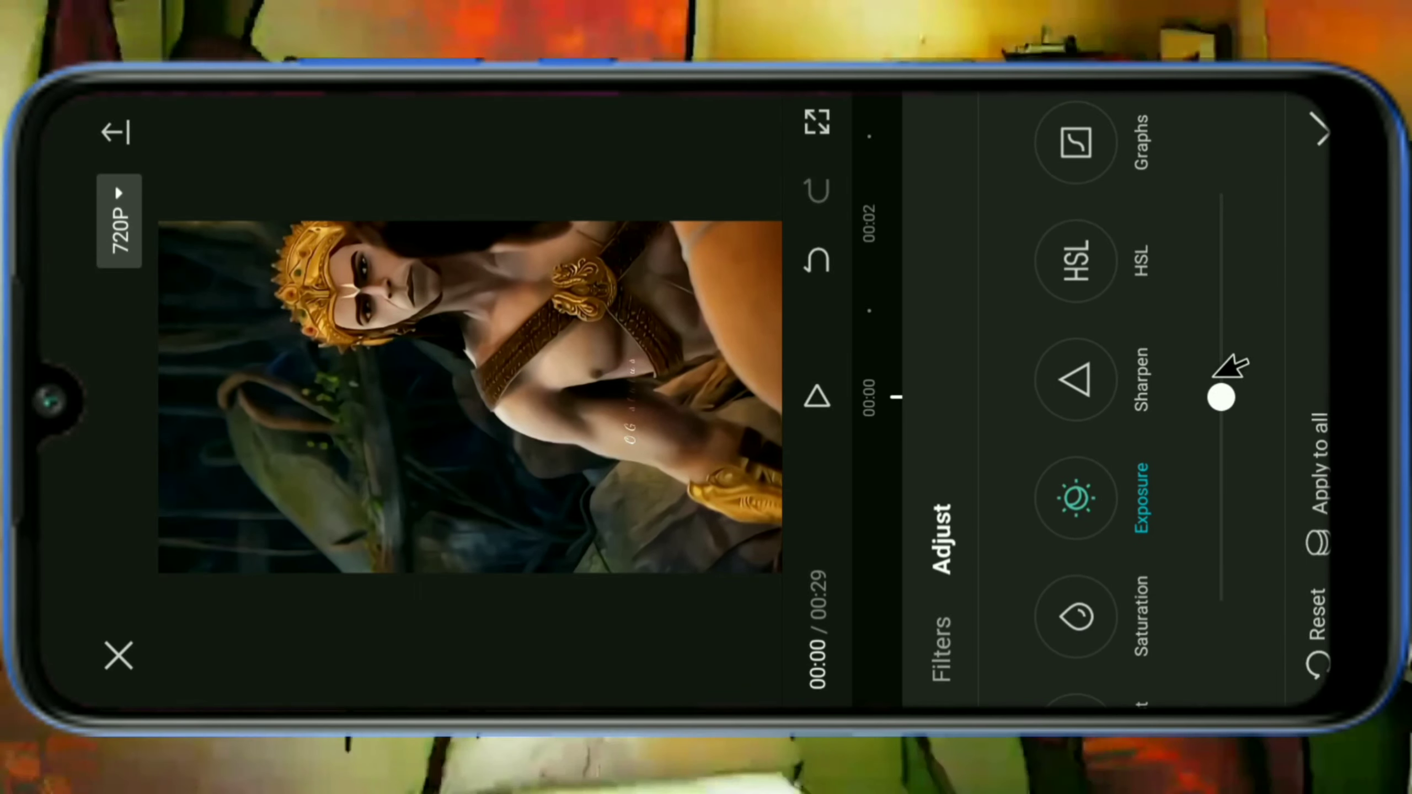
drag(1222, 396, 1224, 359)
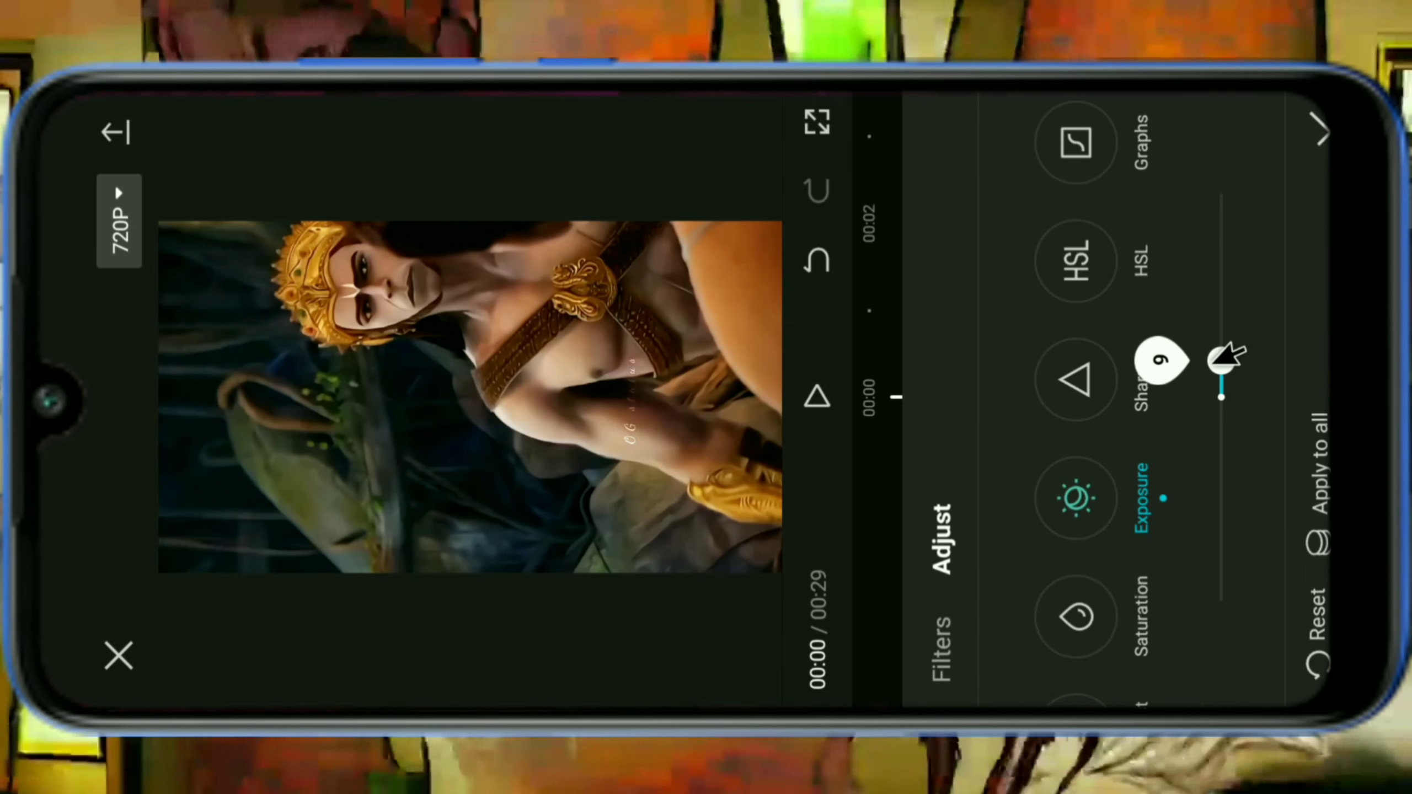
Sharpen the clip to 28, add a vignette of about 27, and apply
click(1140, 384)
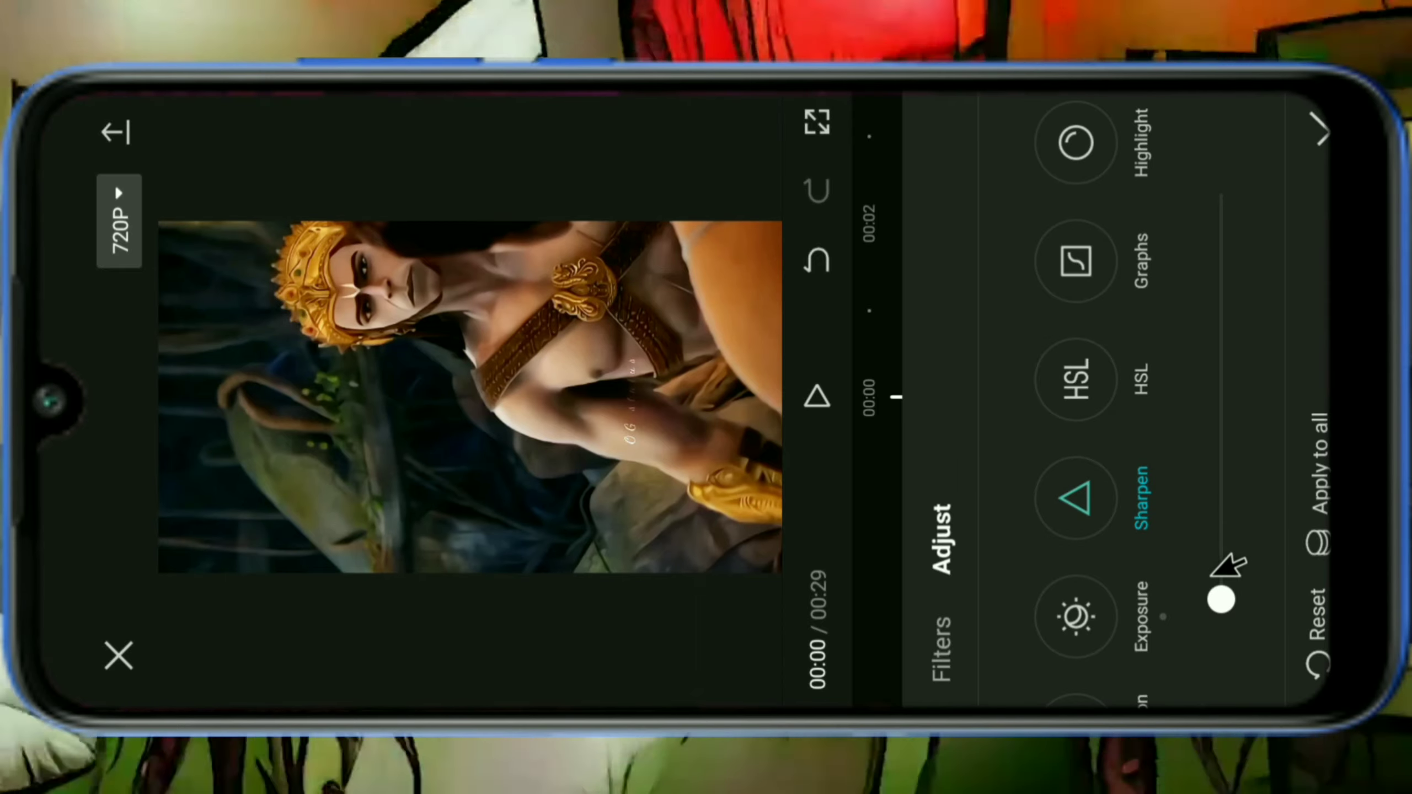
mouse_move(1222, 600)
mouse_down()
mouse_move(1218, 467)
mouse_move(1229, 480)
mouse_up()
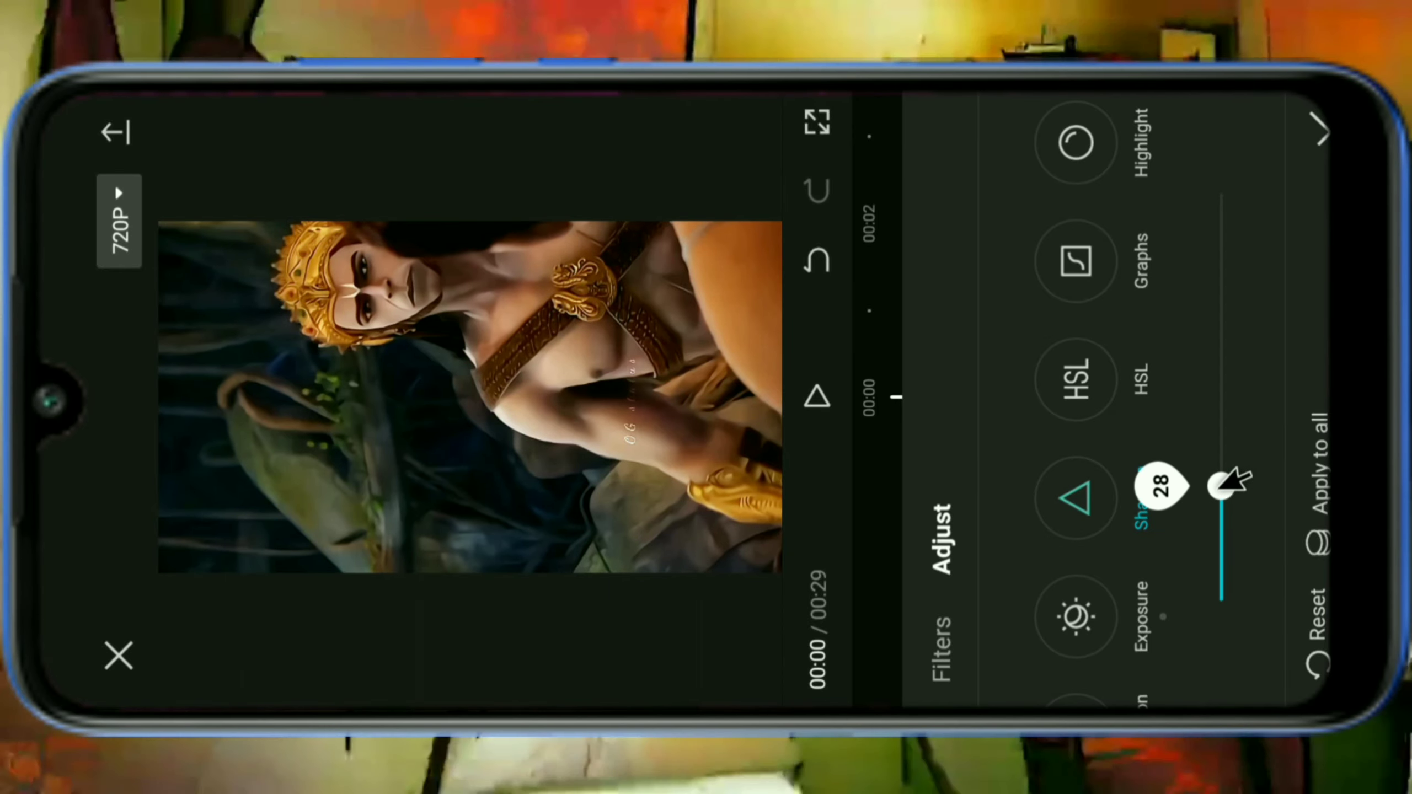
drag(1118, 245, 1098, 289)
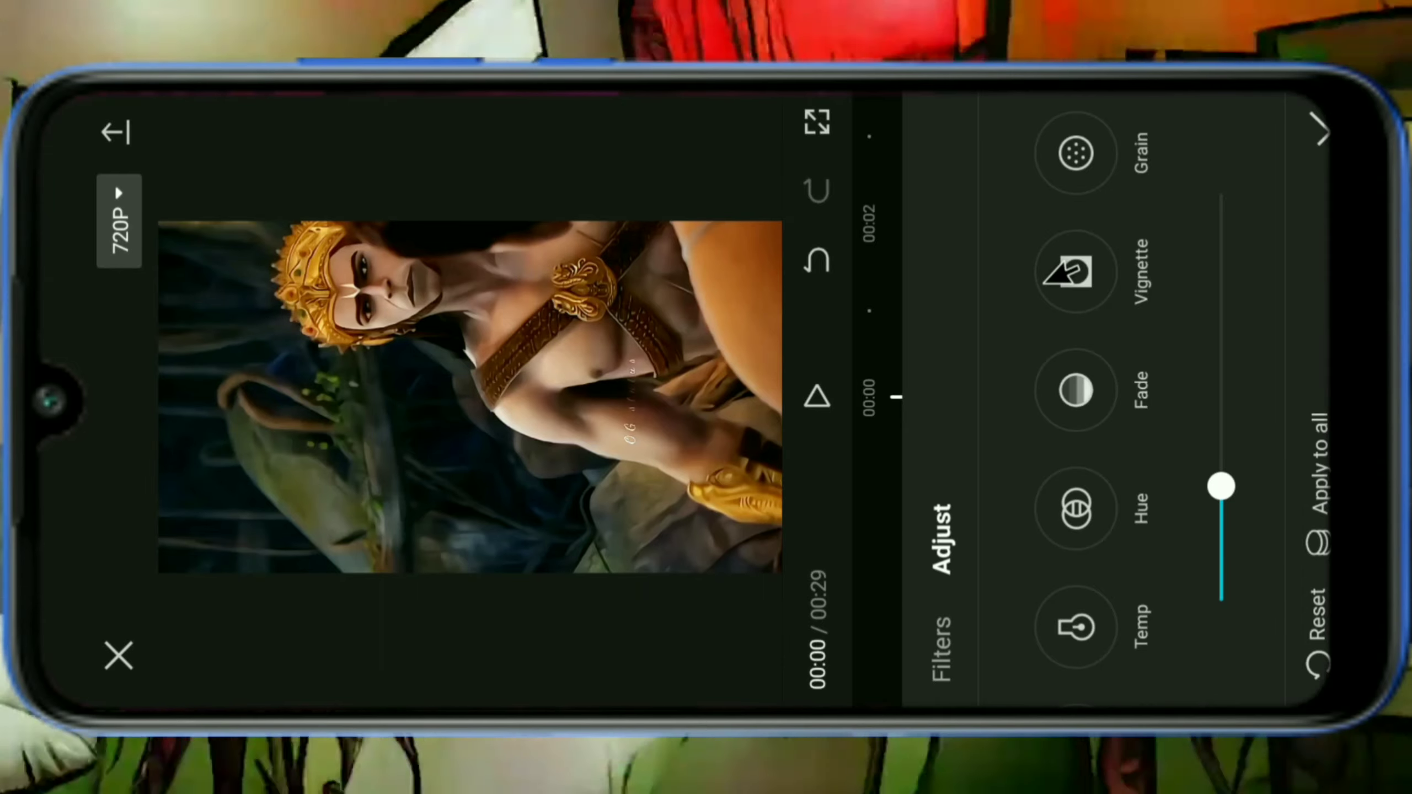
click(1073, 273)
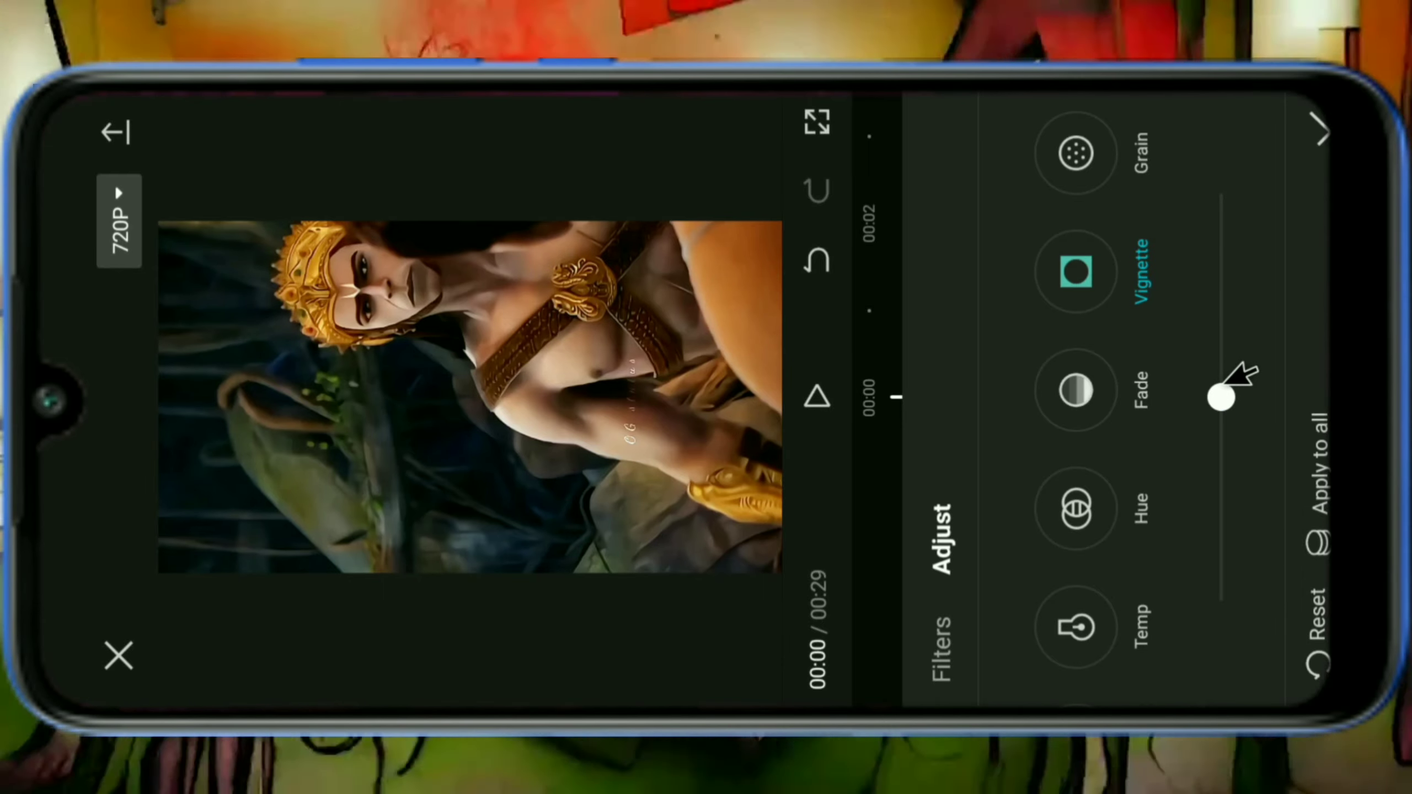
mouse_move(1225, 398)
mouse_down()
mouse_move(1241, 284)
mouse_move(1233, 294)
mouse_up()
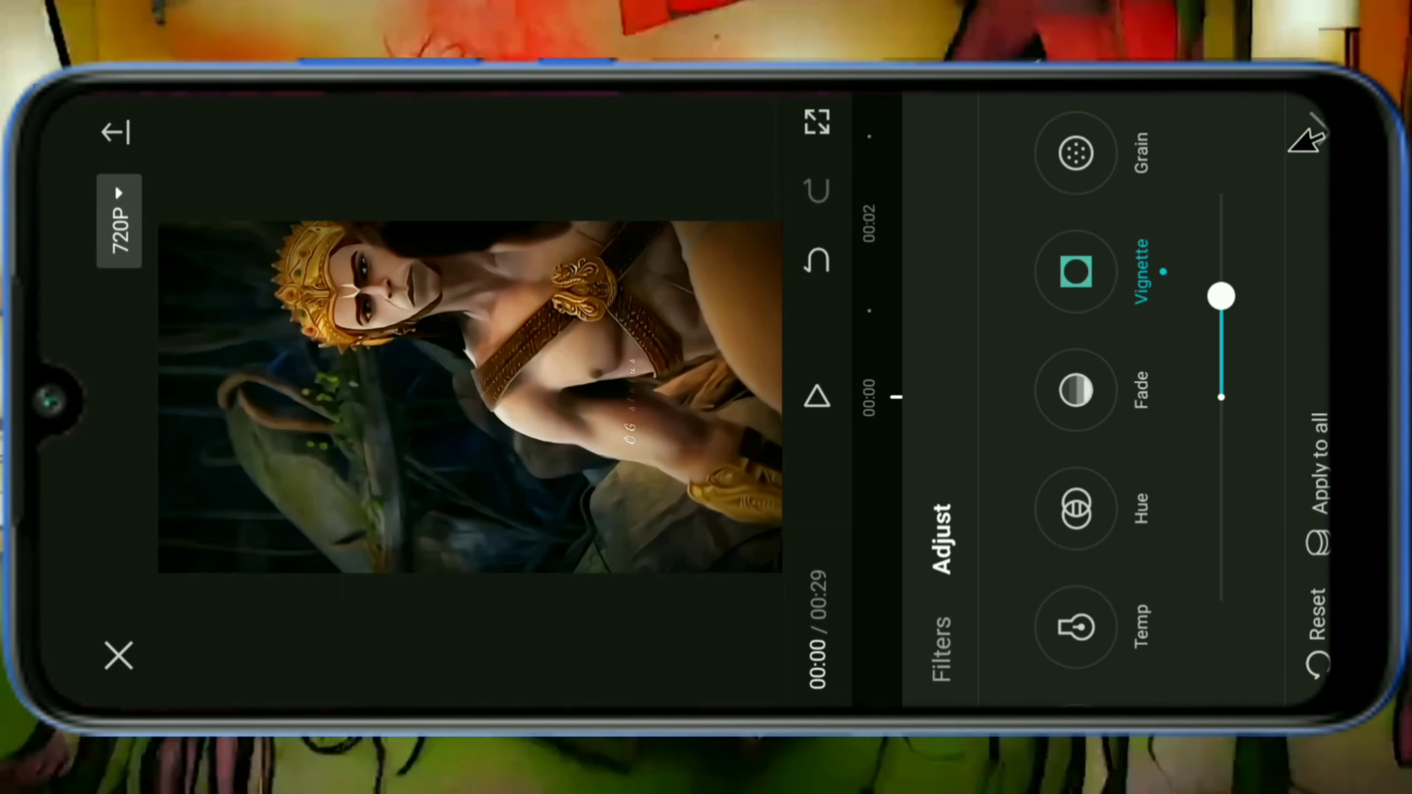
click(1319, 129)
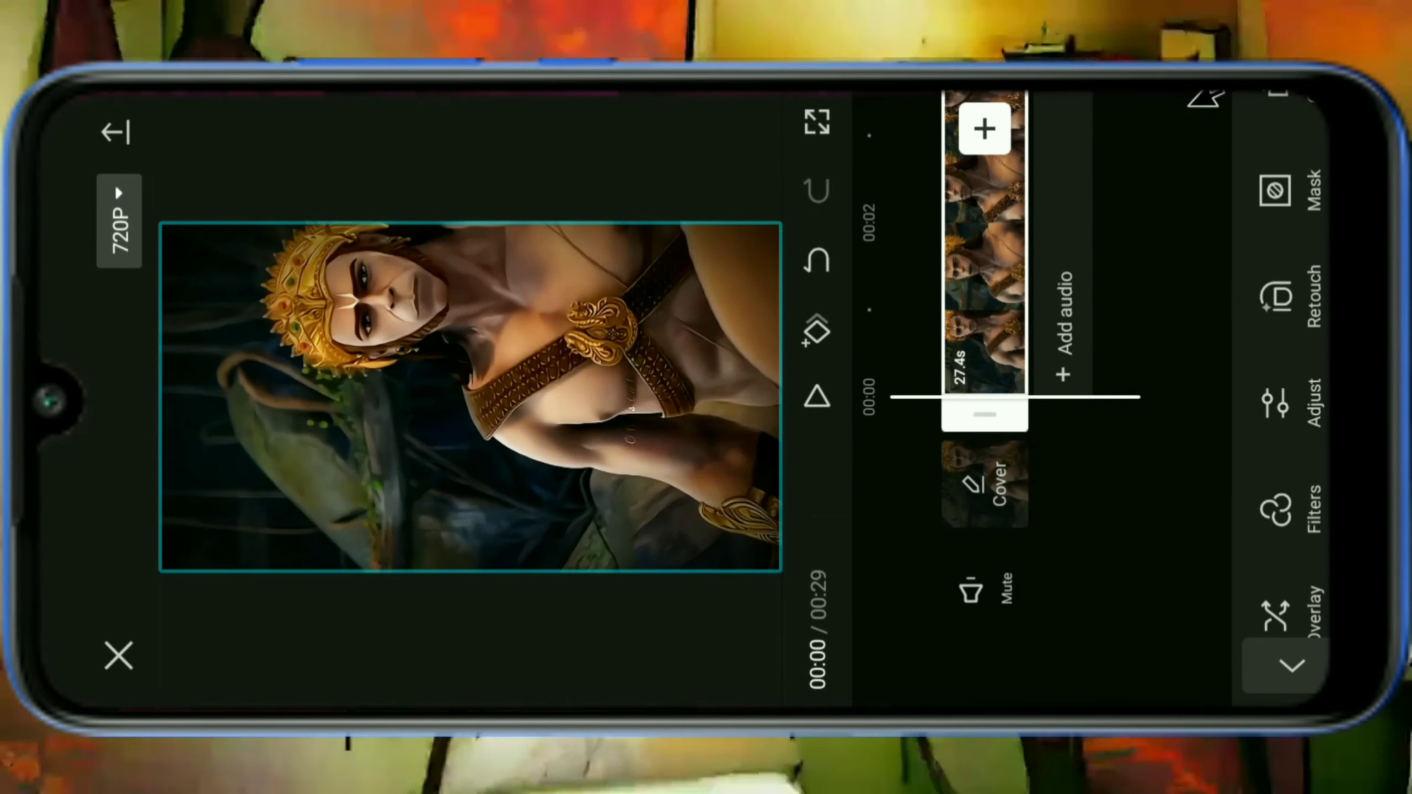
click(821, 118)
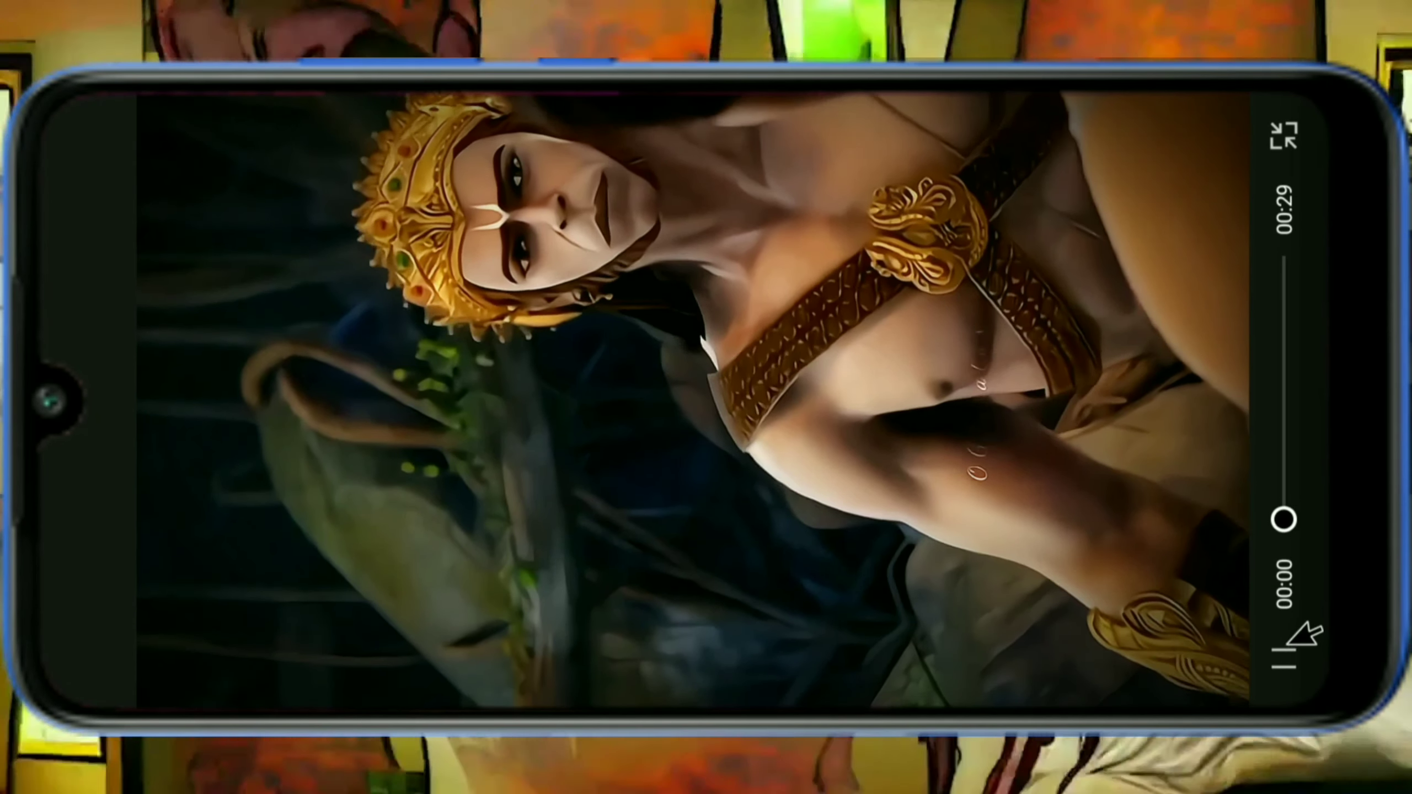
click(1296, 648)
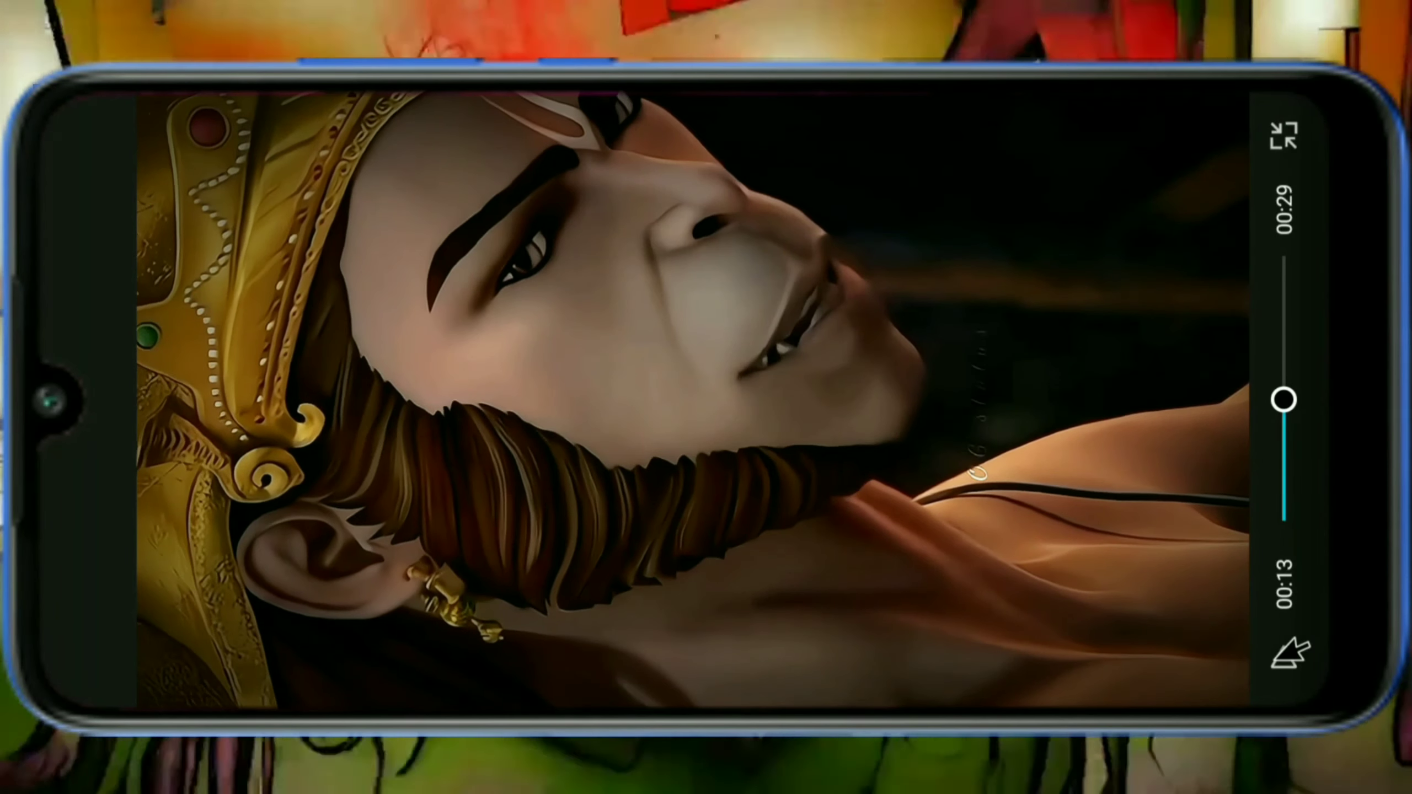
key(Escape)
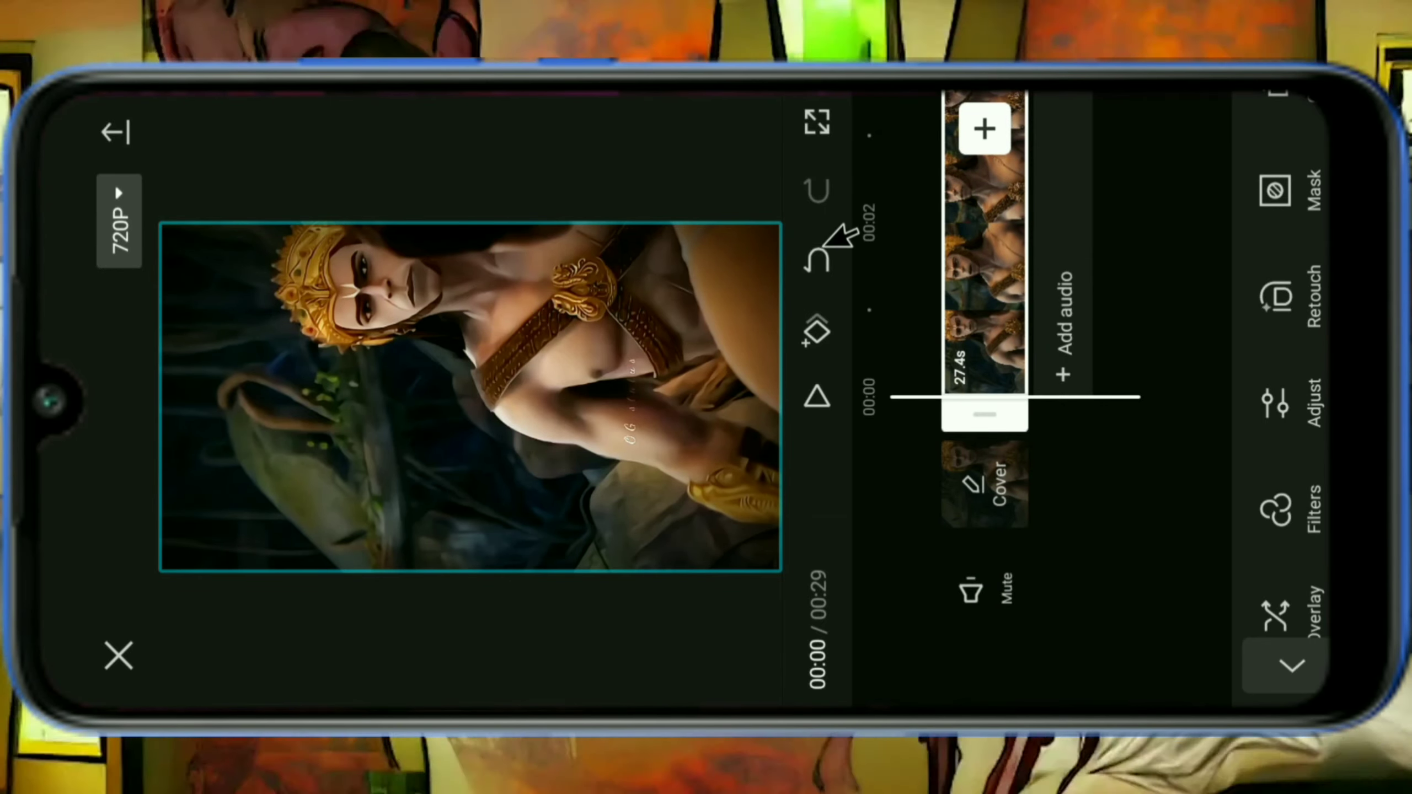
click(829, 253)
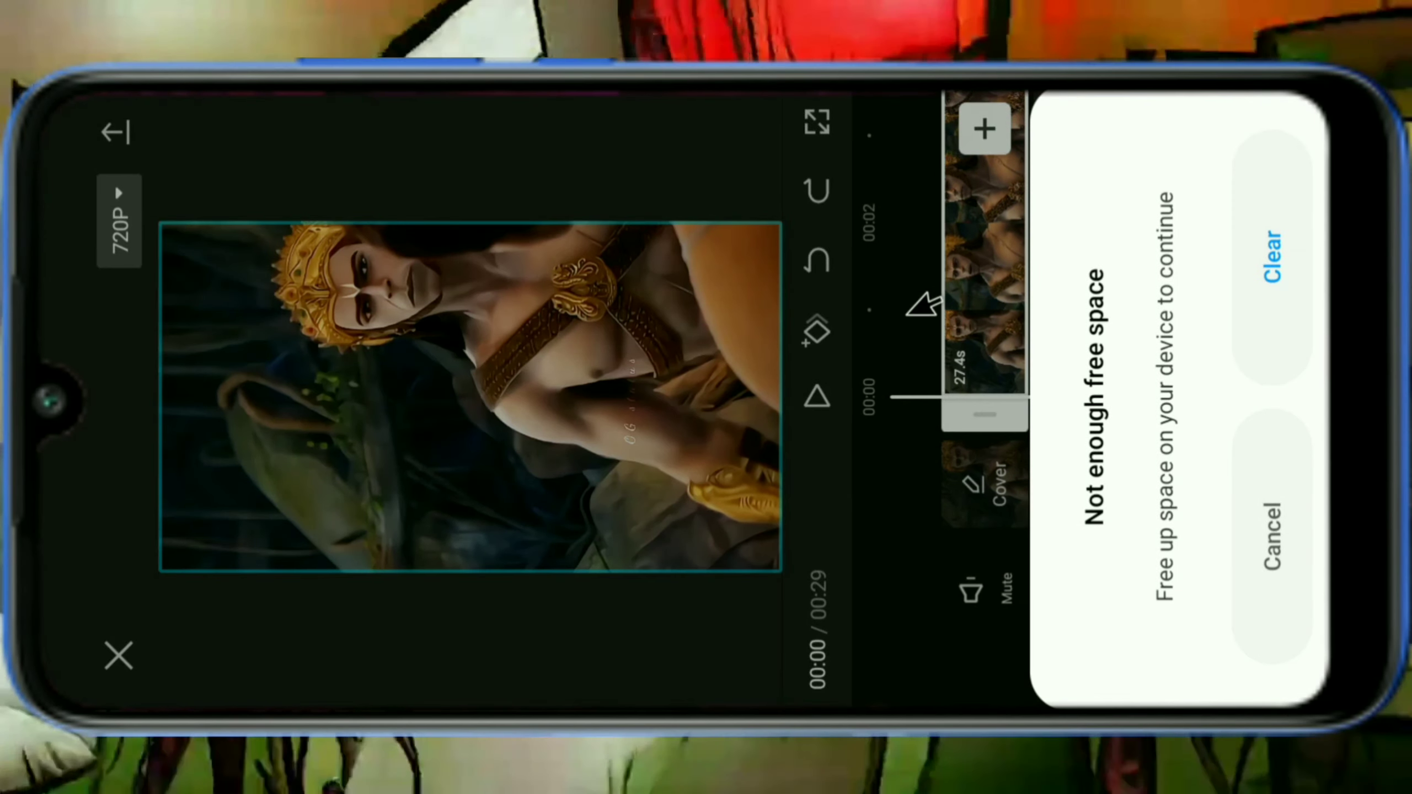
click(1279, 490)
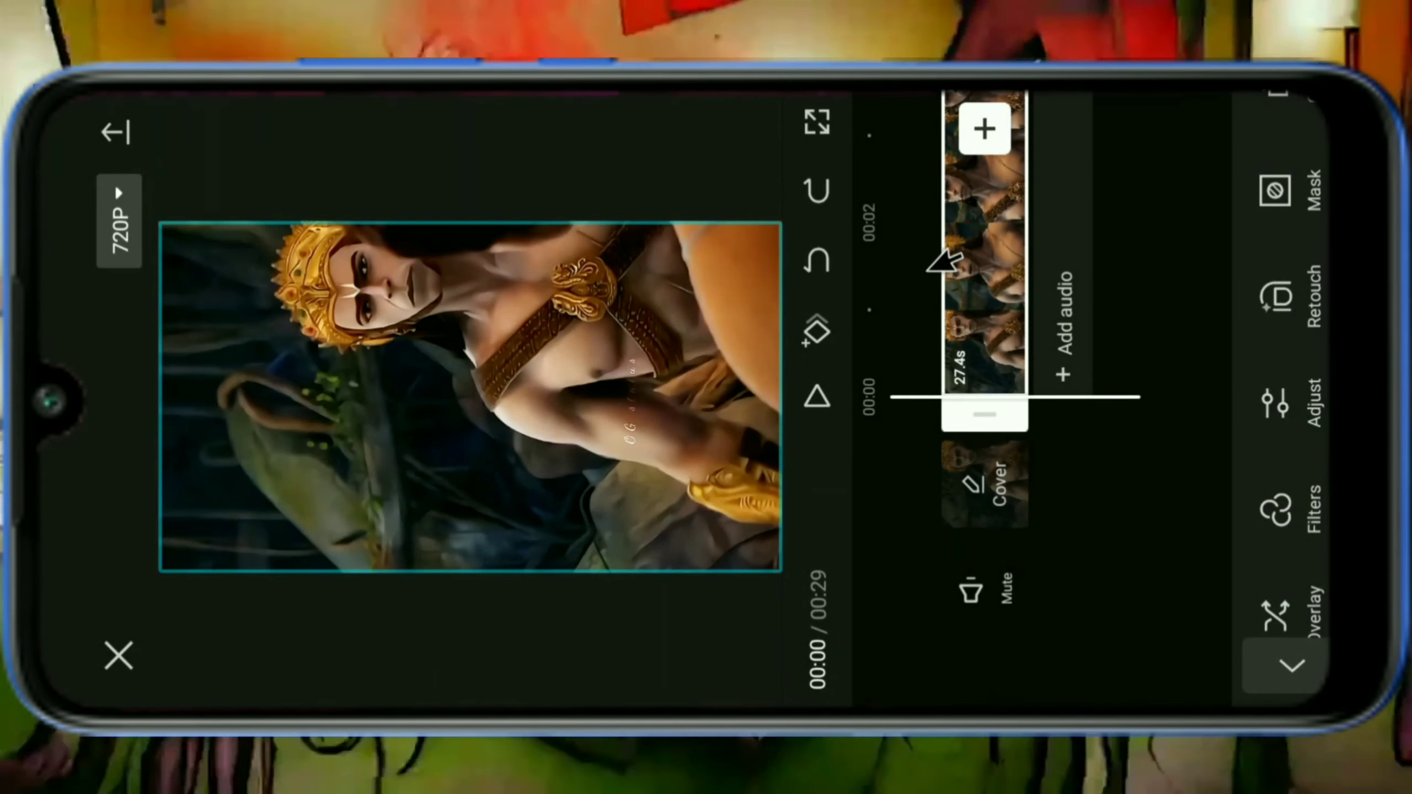
click(826, 256)
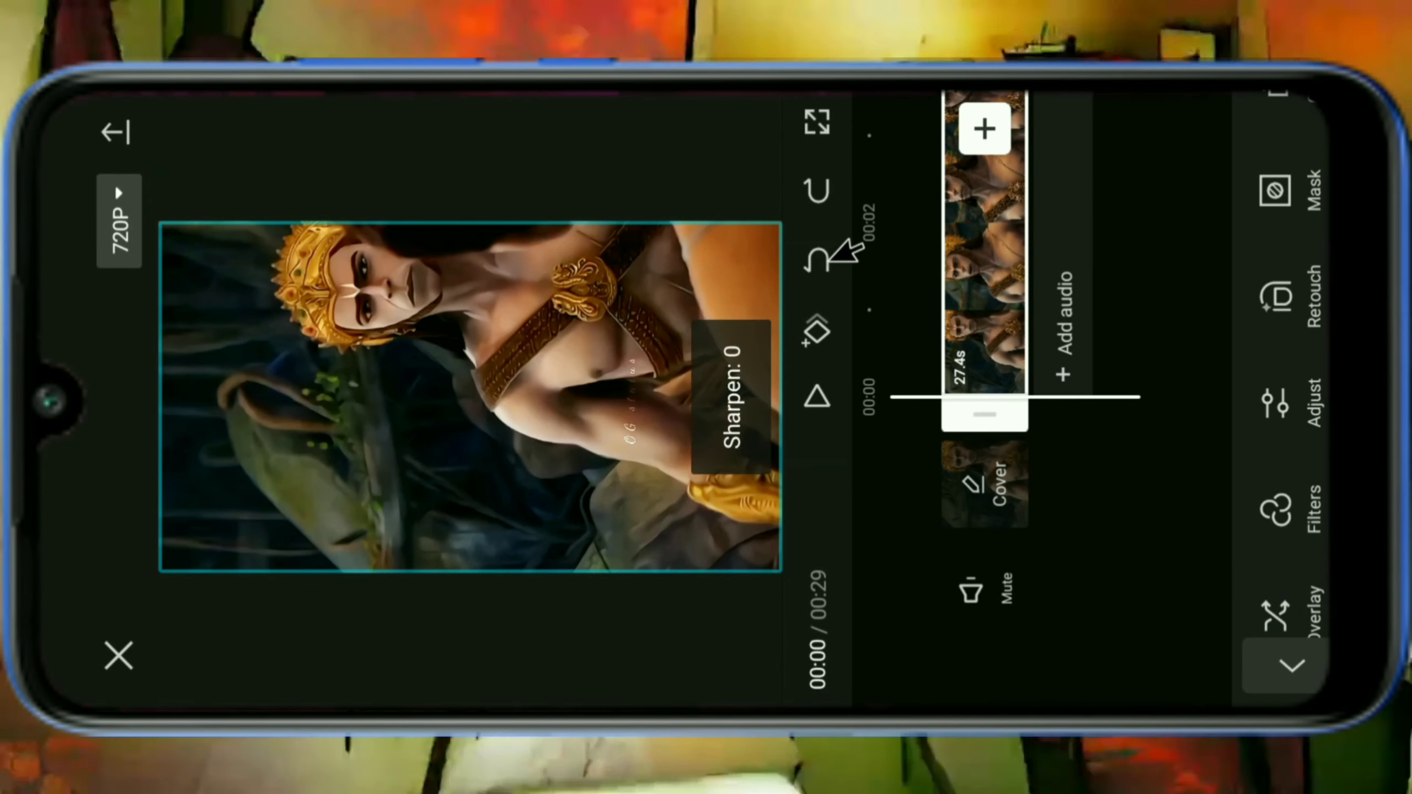
click(829, 254)
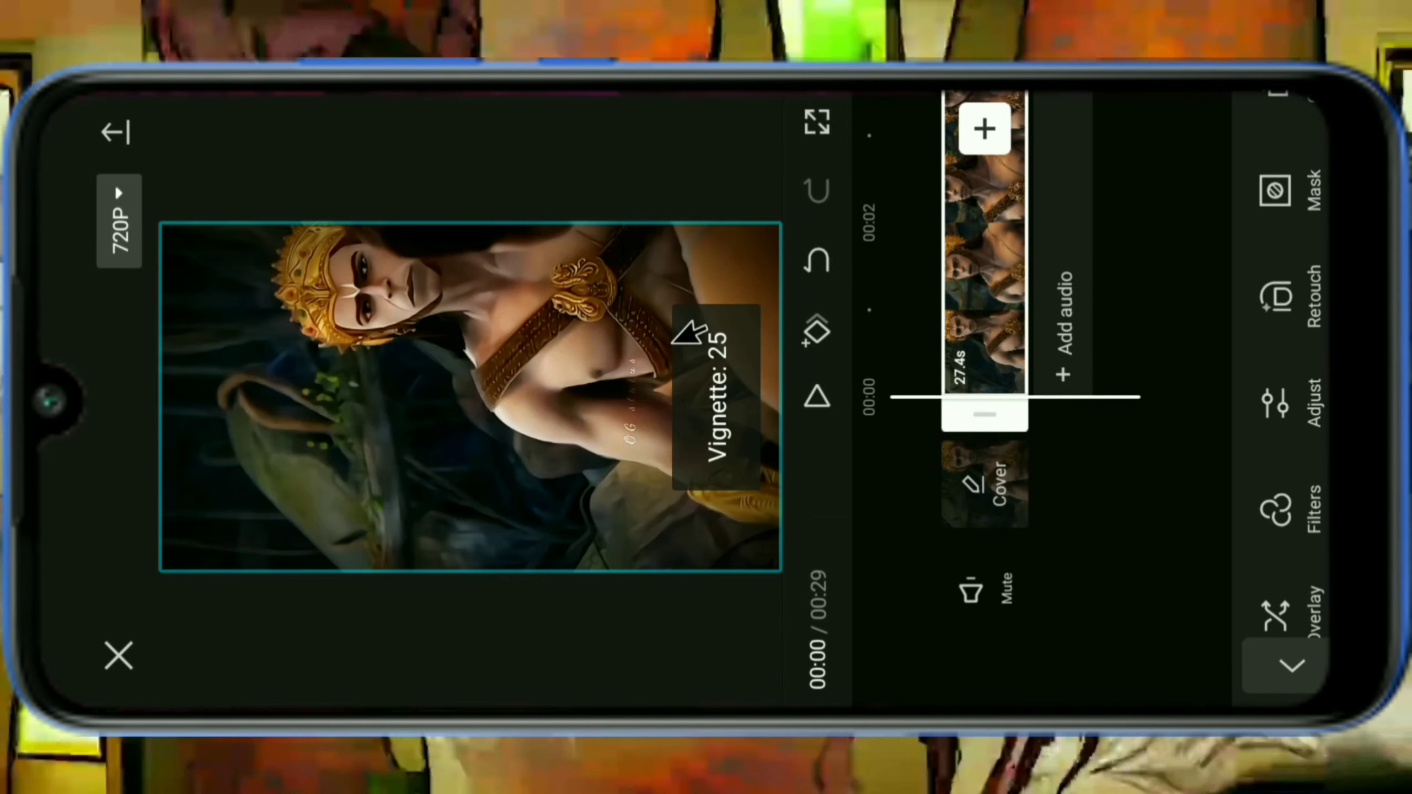
Set export to 2K/4K resolution, 60 fps and High code rate
click(119, 220)
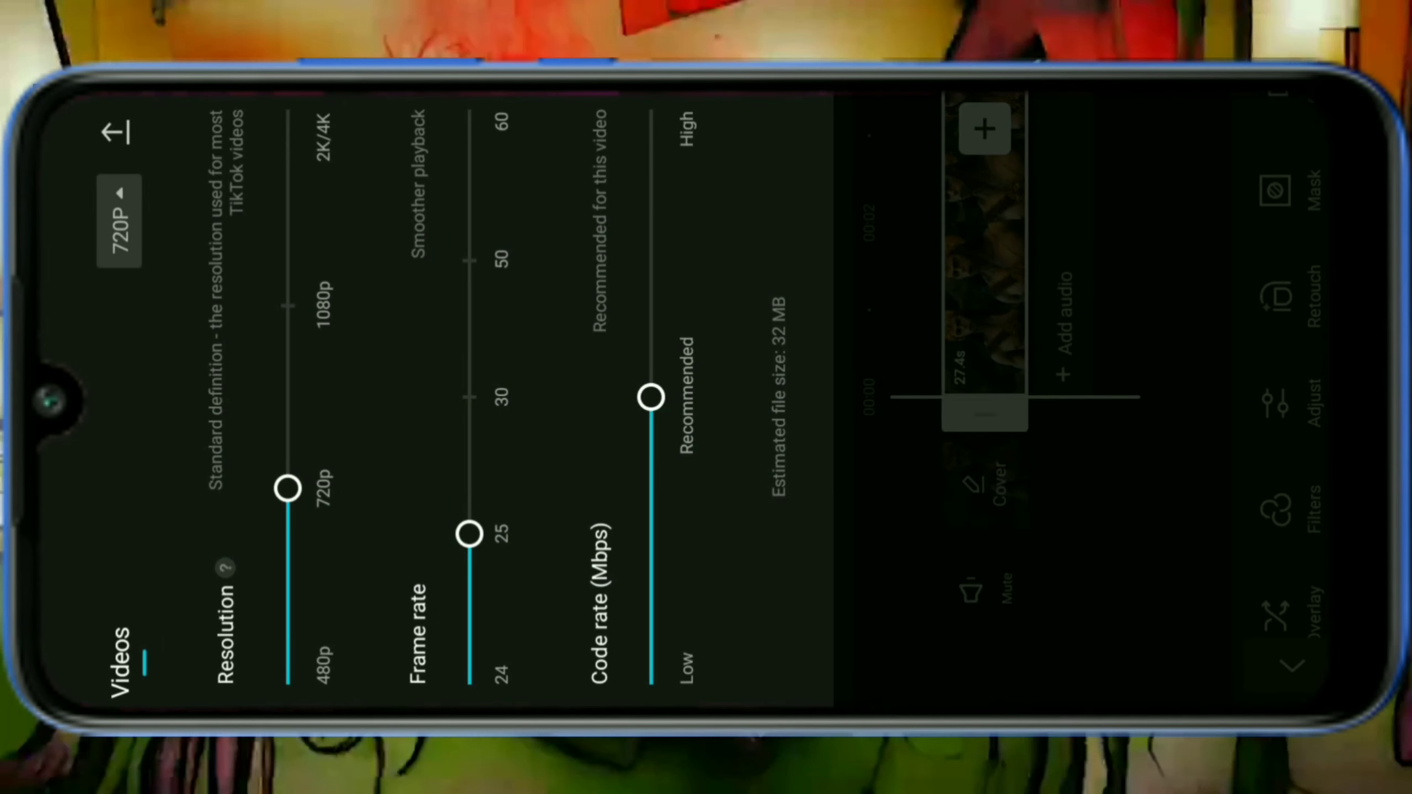
click(287, 125)
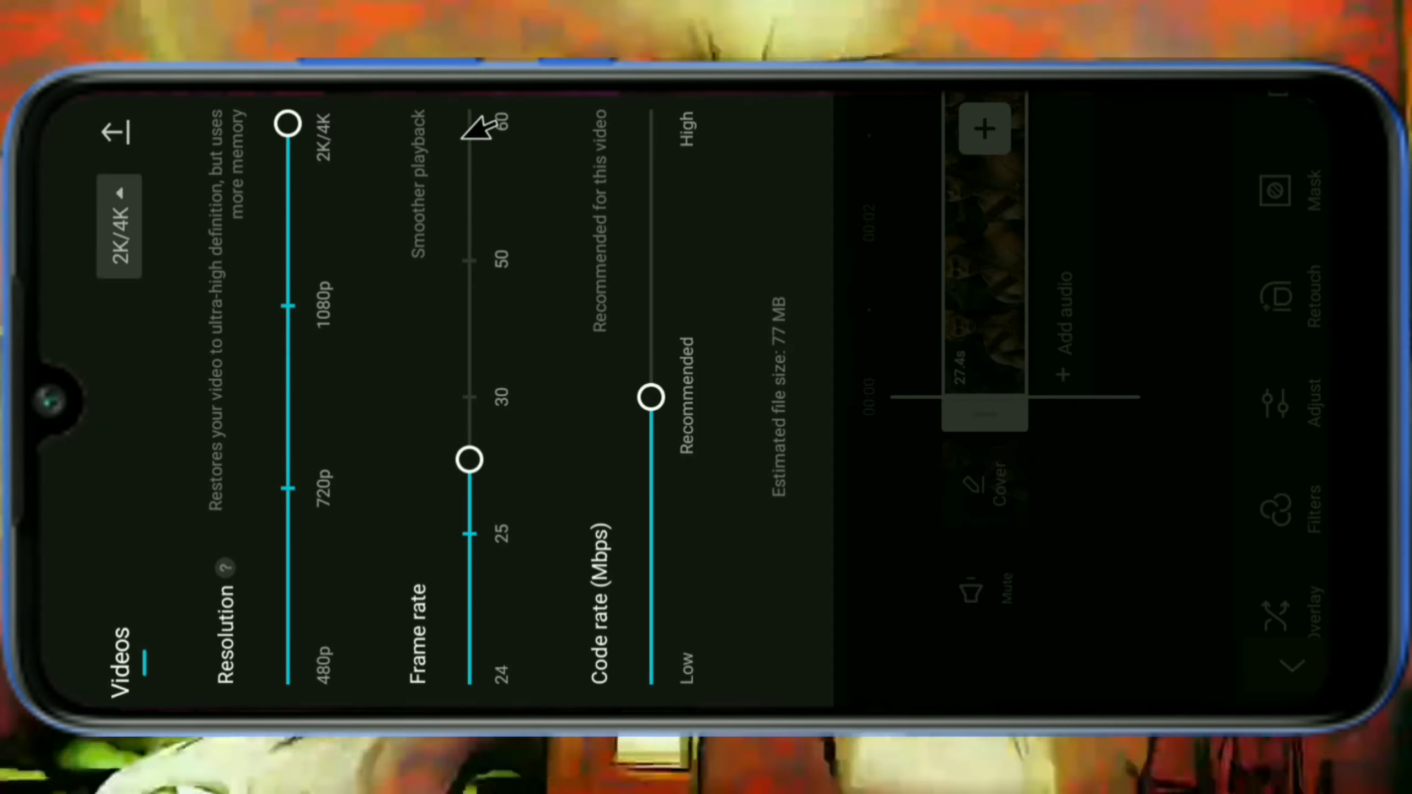
click(470, 124)
drag(650, 396, 652, 124)
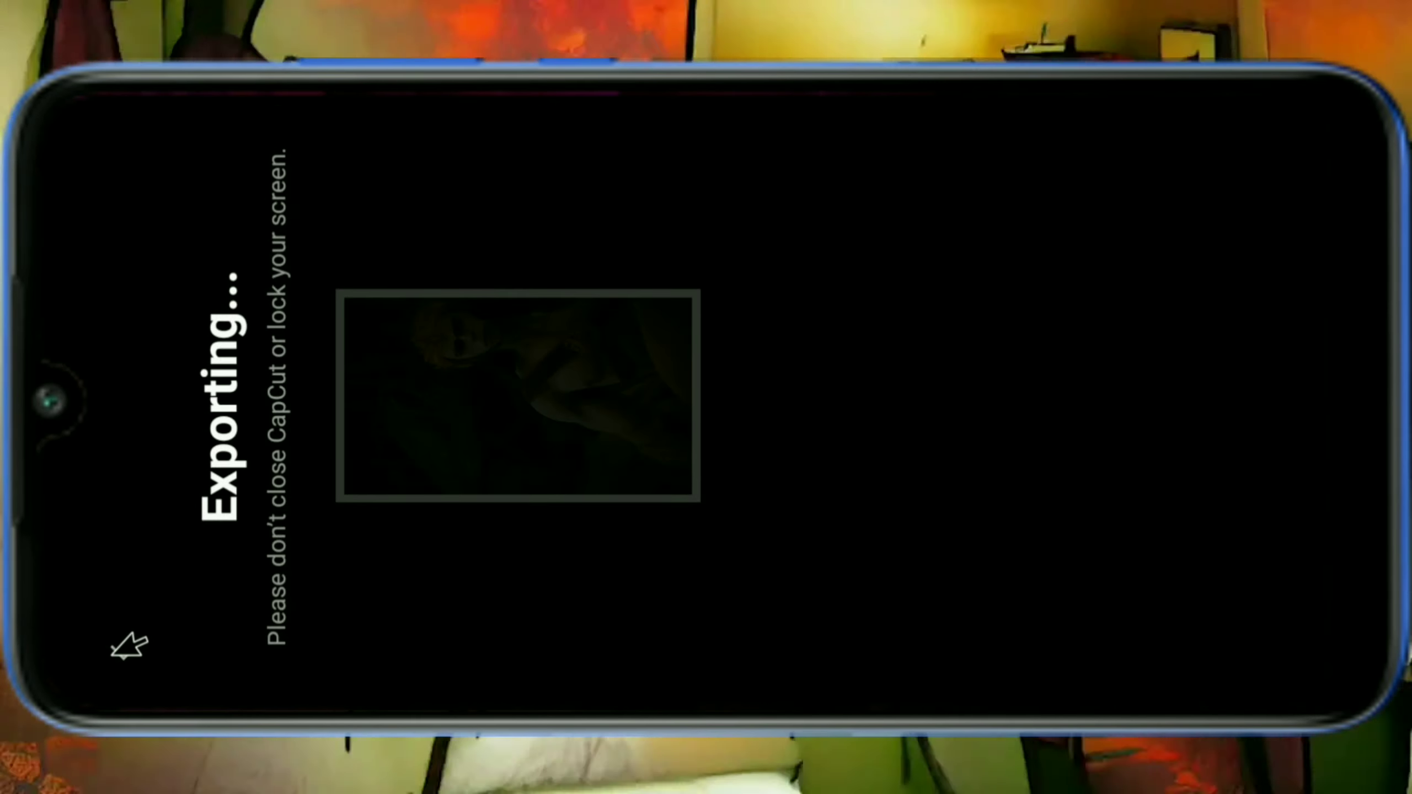
Quit the running export and exit the editor, saving the project to Projects
click(120, 653)
click(731, 402)
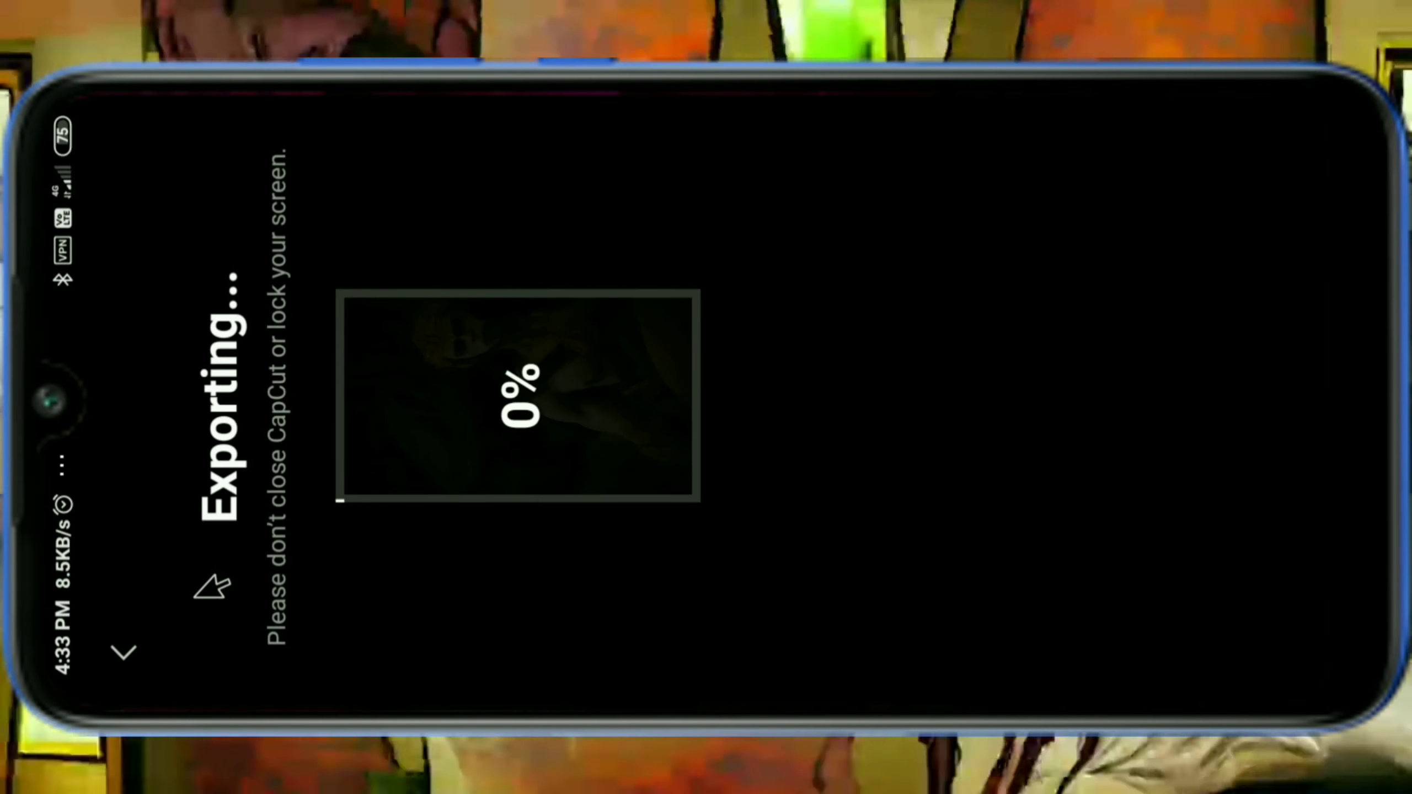
key(Escape)
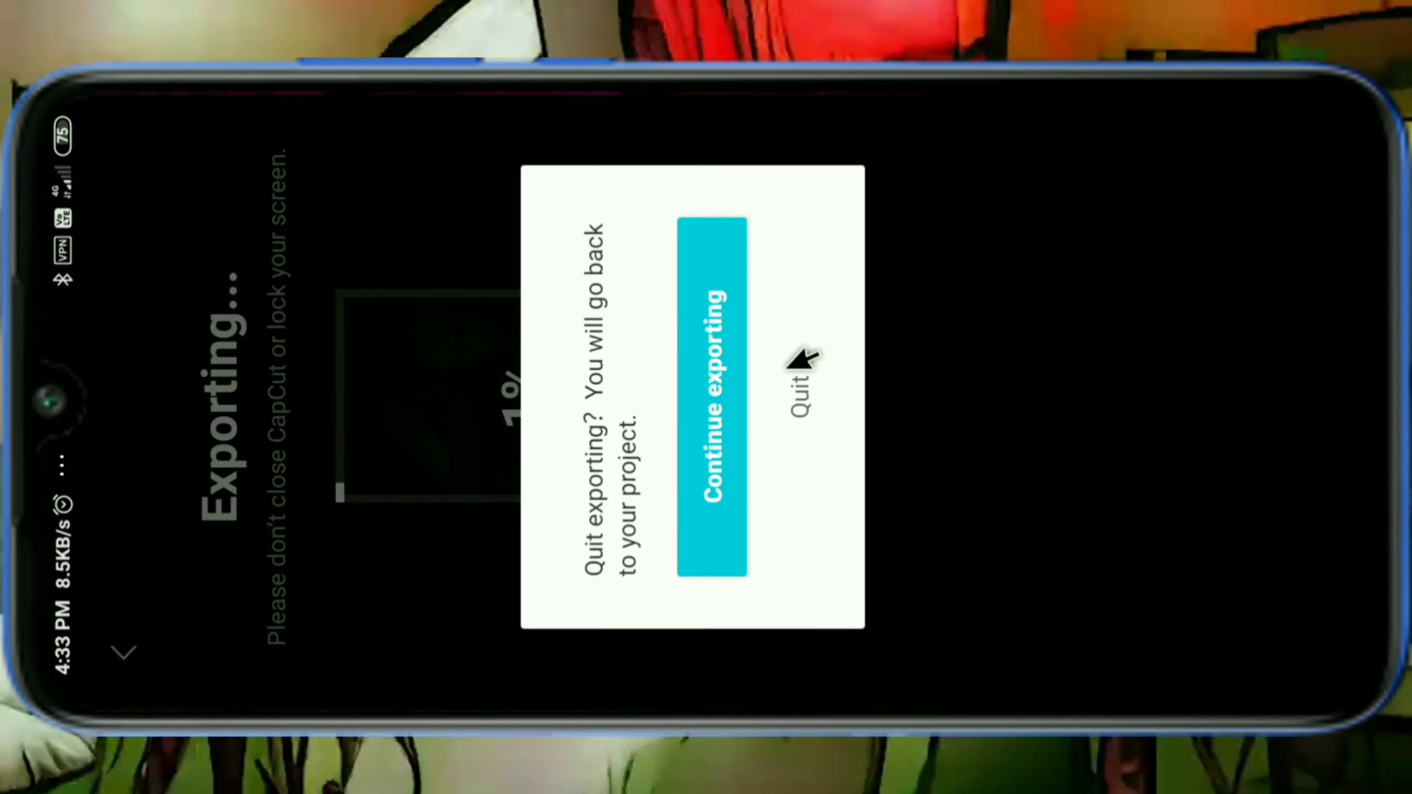
key(Escape)
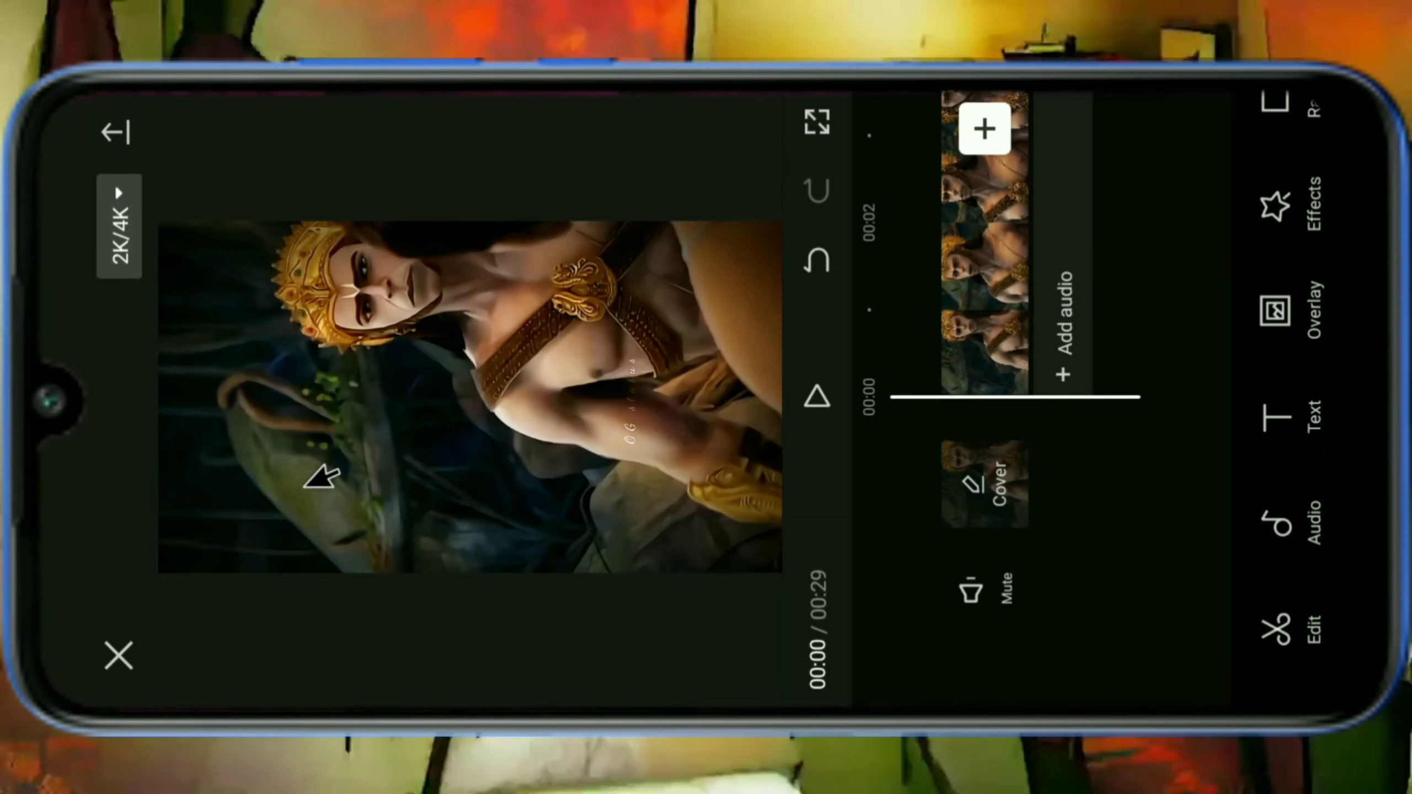
key(Escape)
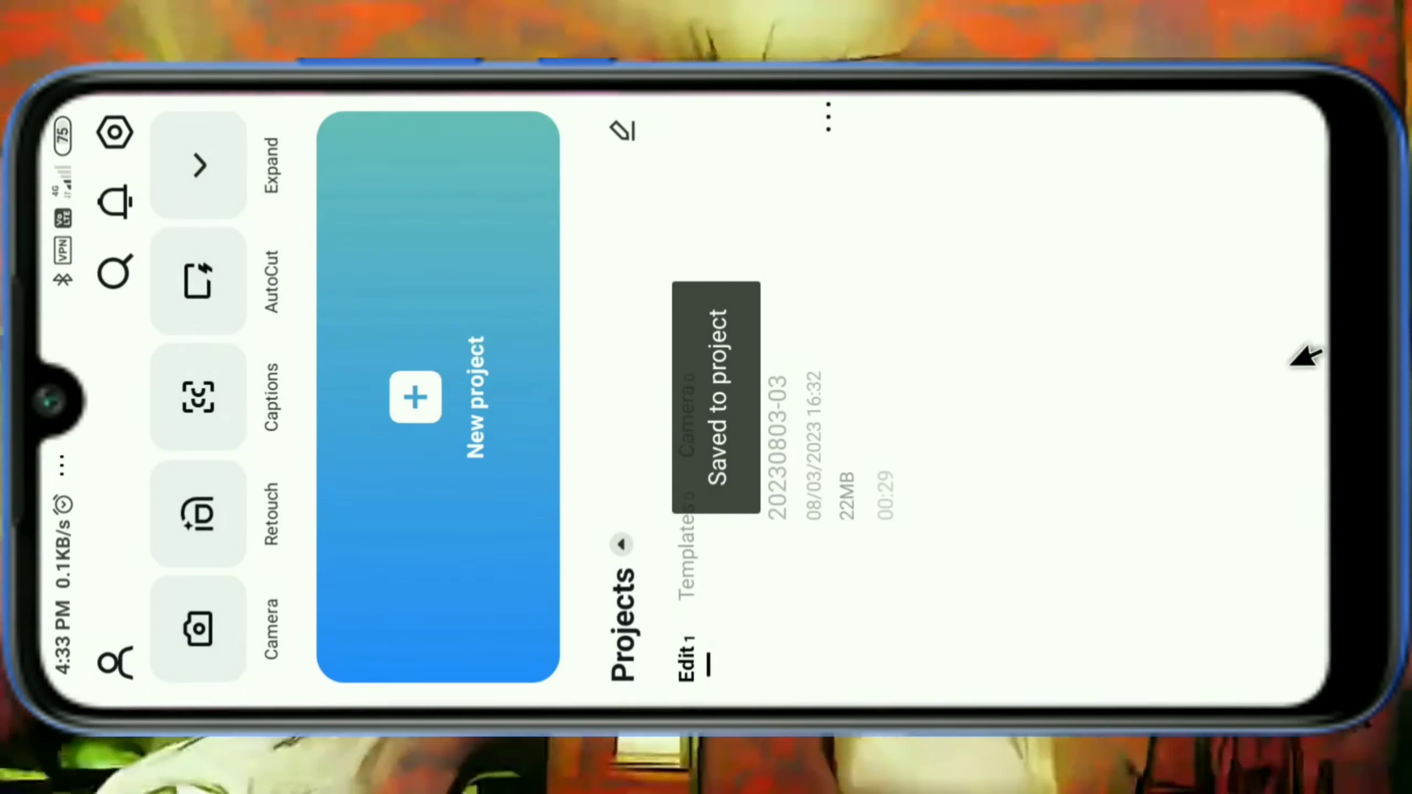
Exit CapCut to the home screen and show the next page of apps
key(Escape)
drag(1050, 394, 1072, 148)
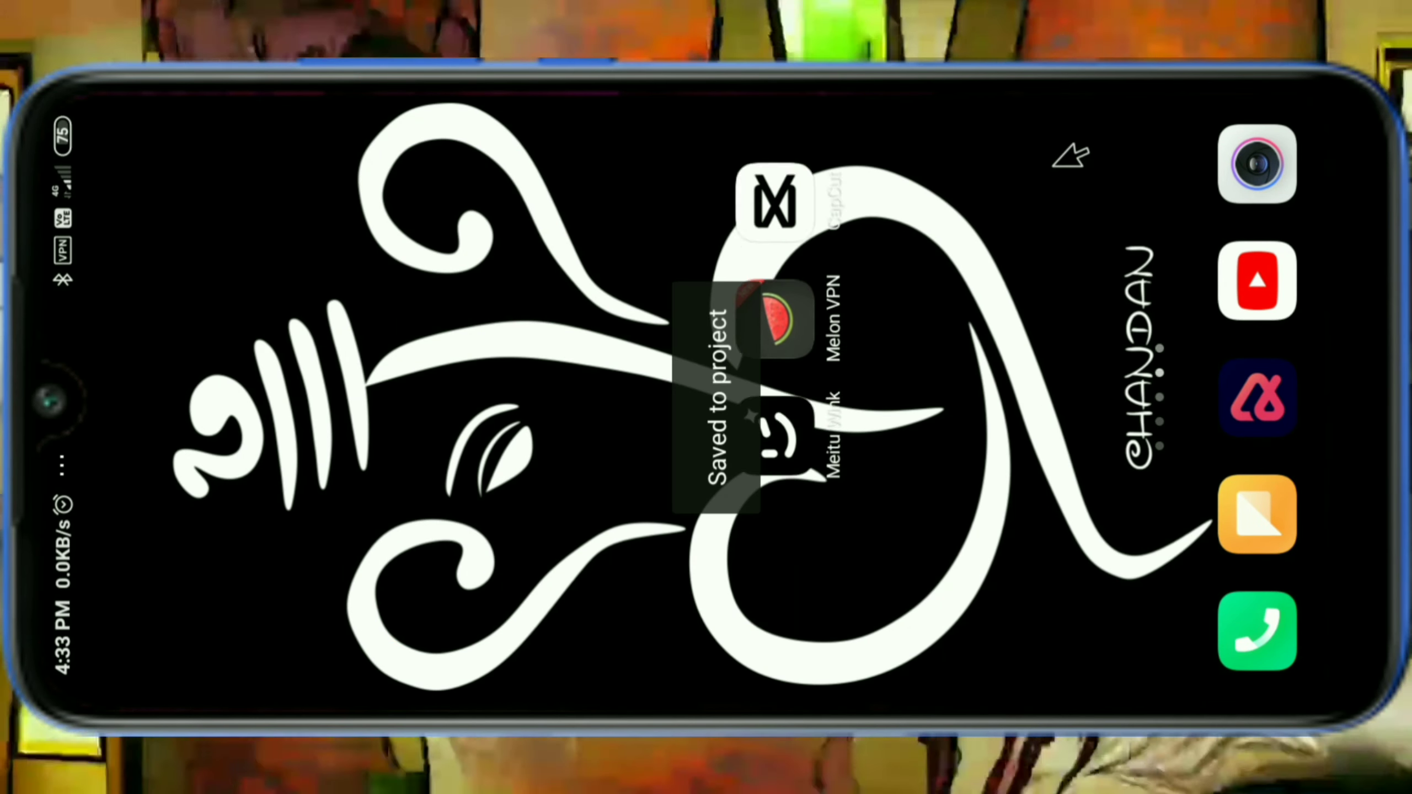